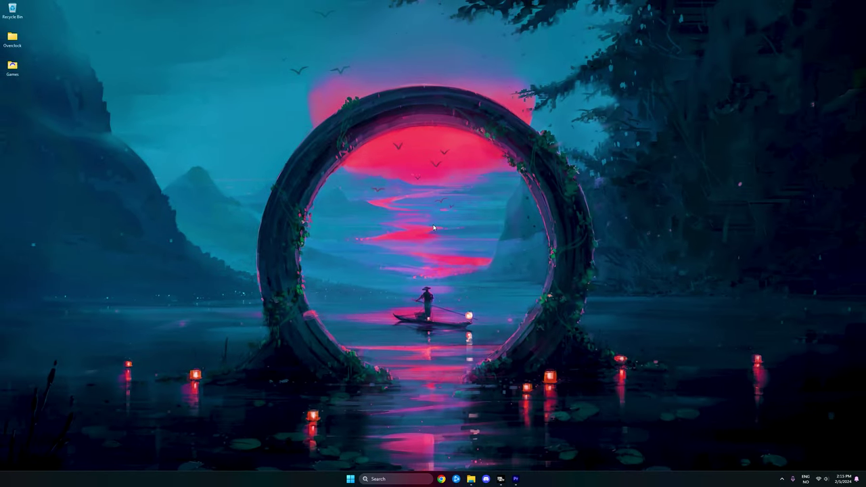
# - Launch NVIDIA Control Panel from the desktop's expanded right-click menu
pyautogui.rightClick(433, 227)
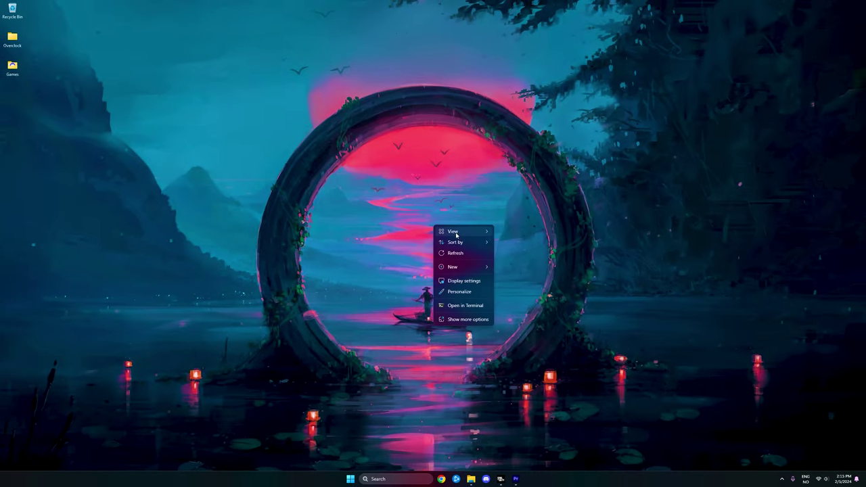
pyautogui.click(482, 319)
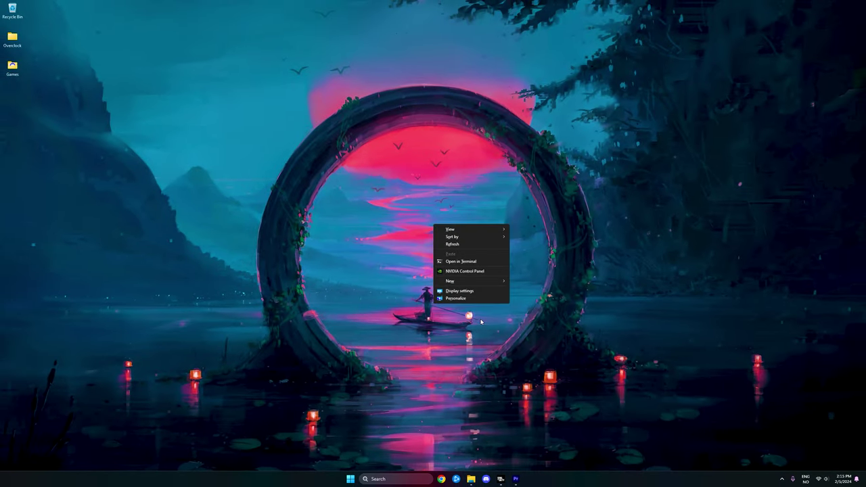
pyautogui.click(469, 272)
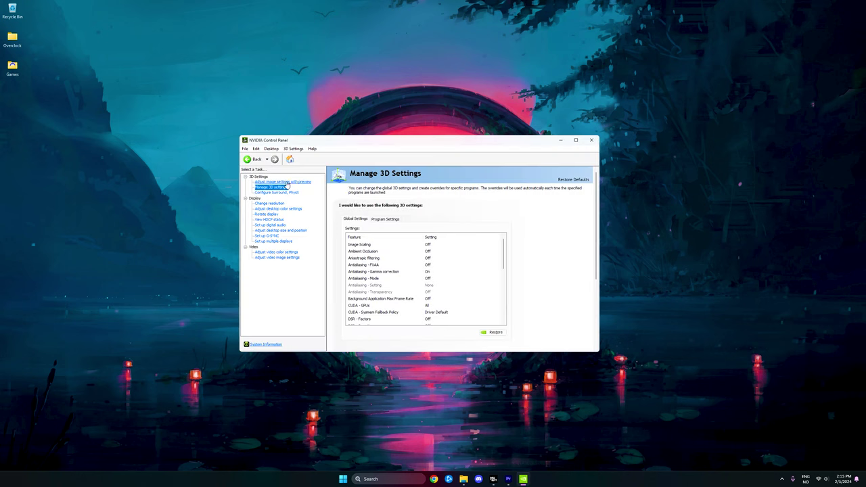
# - Try the Performance/Quality slider on the image preview page, then apply 'Use the advanced 3D image settings'
pyautogui.click(286, 182)
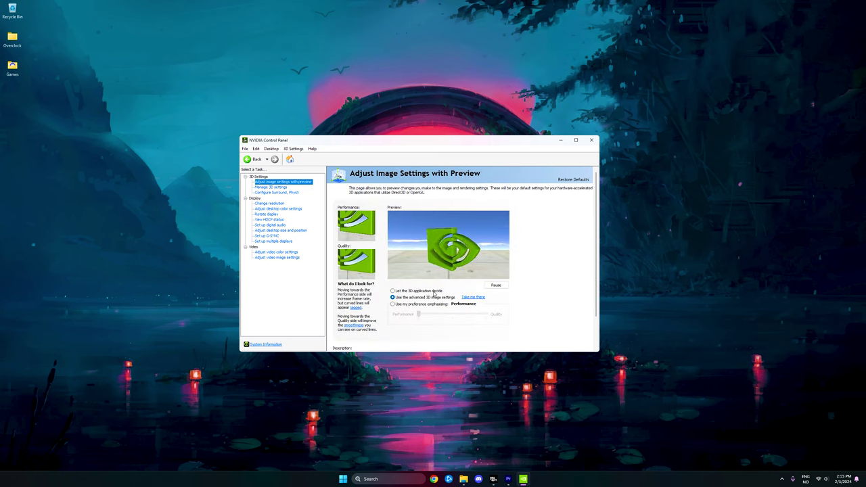
pyautogui.click(392, 303)
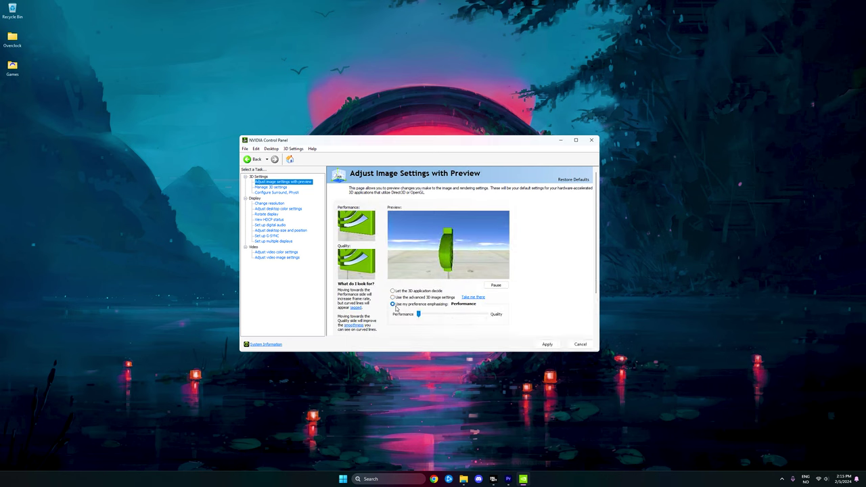
pyautogui.click(487, 315)
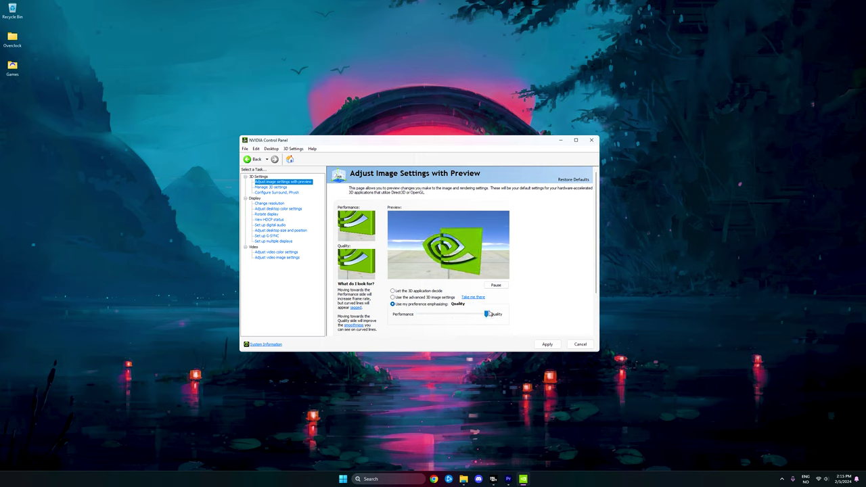
pyautogui.moveTo(474, 316); pyautogui.dragTo(407, 318)
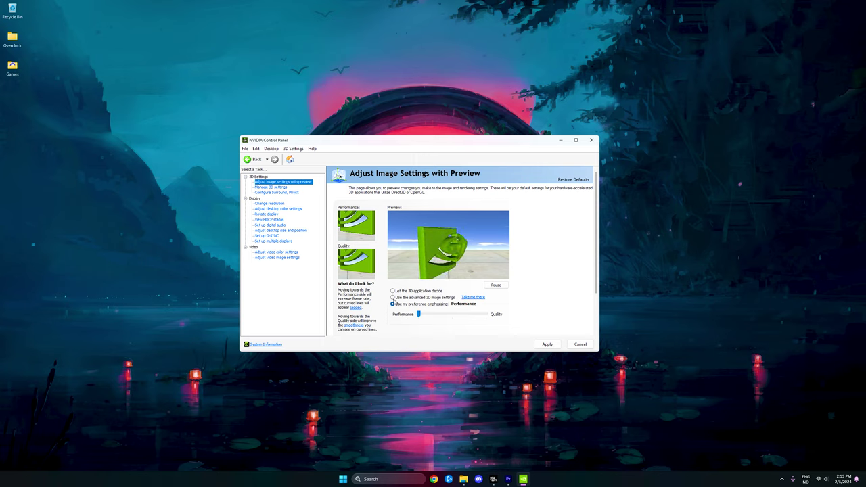
pyautogui.click(393, 297)
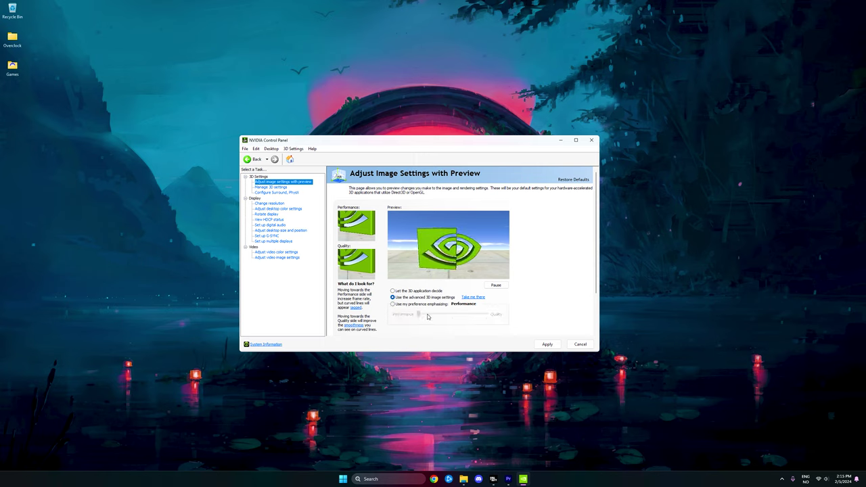
pyautogui.click(546, 343)
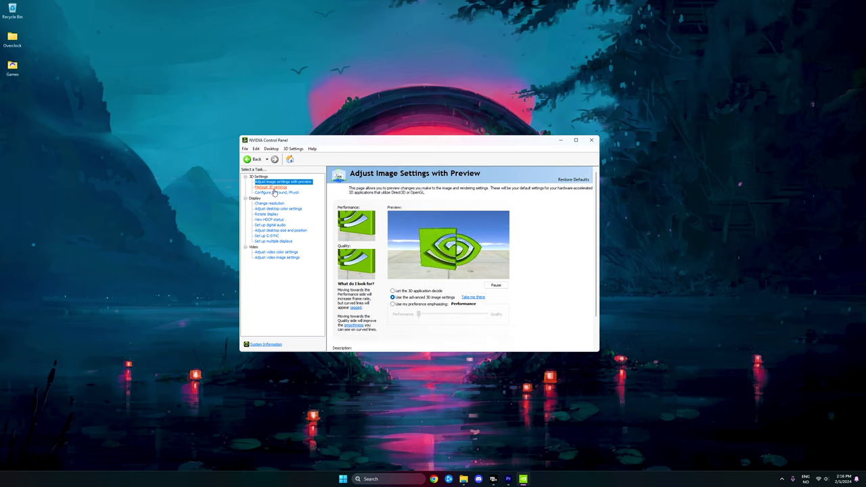
# - Review the Manage 3D Settings global list, including maximum-performance power and high-performance texture filtering
pyautogui.click(271, 187)
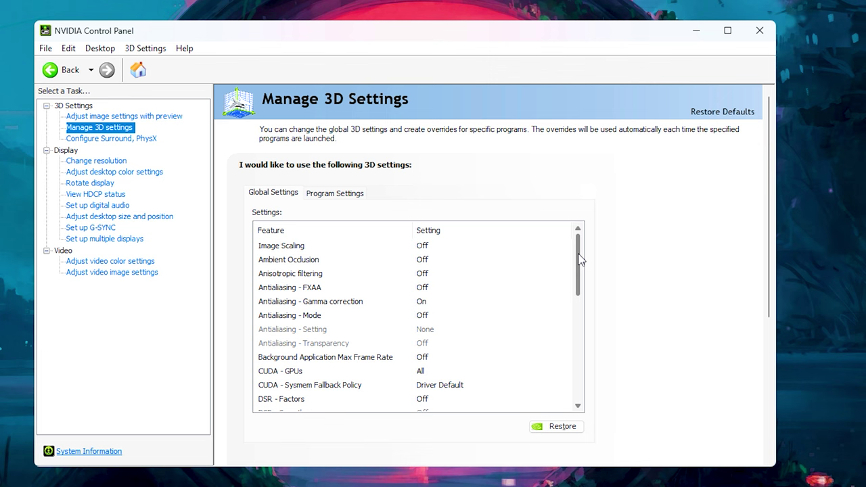
pyautogui.moveTo(580, 260); pyautogui.dragTo(589, 357)
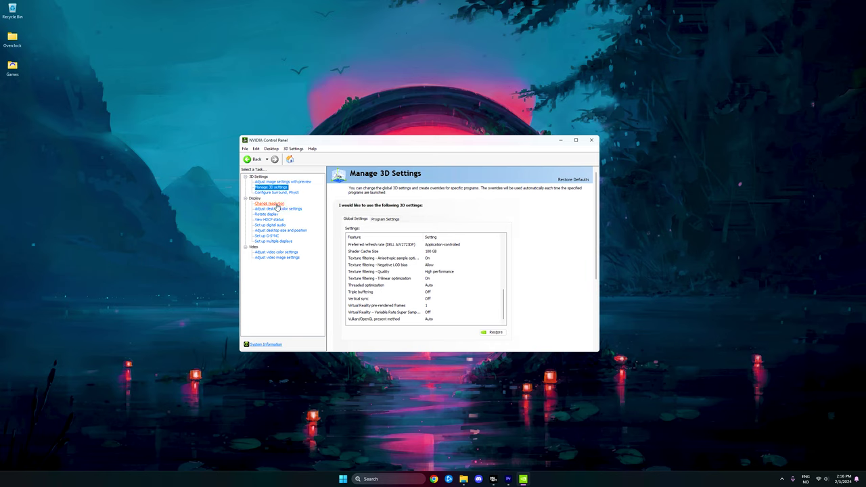
# - Confirm the monitor stays at 2560 × 1440 native with a 240Hz refresh rate
pyautogui.click(275, 203)
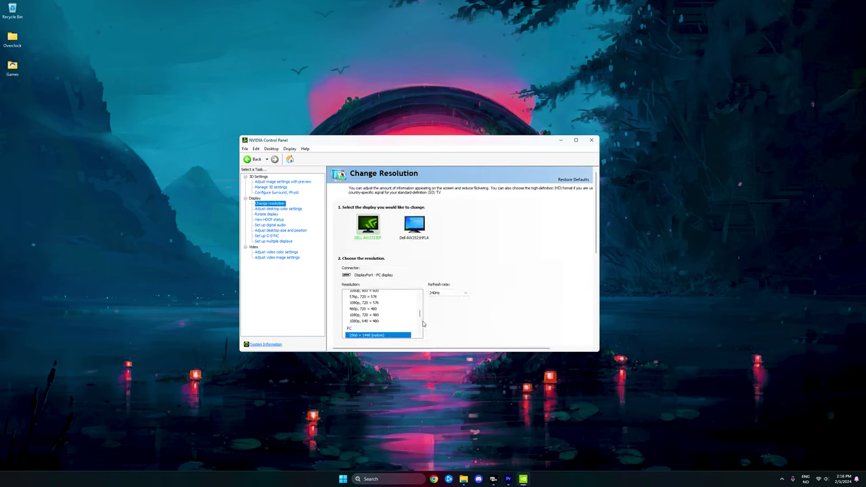
pyautogui.scroll(-1, 420, 317)
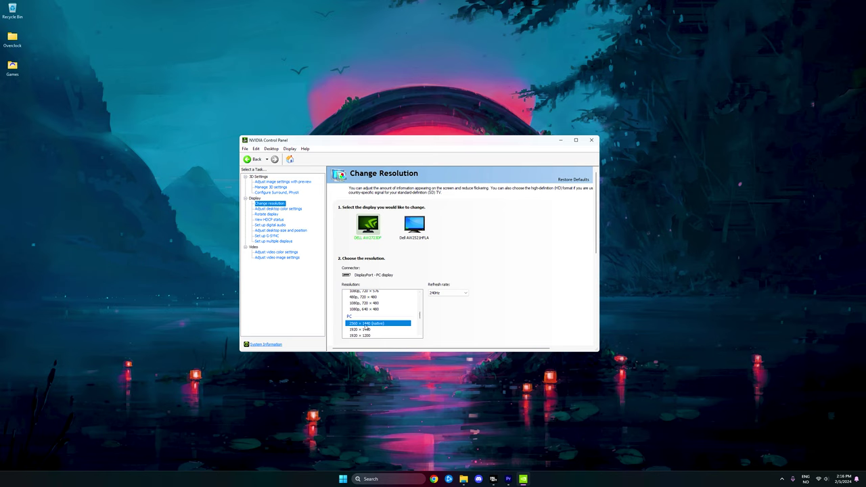
pyautogui.click(441, 295)
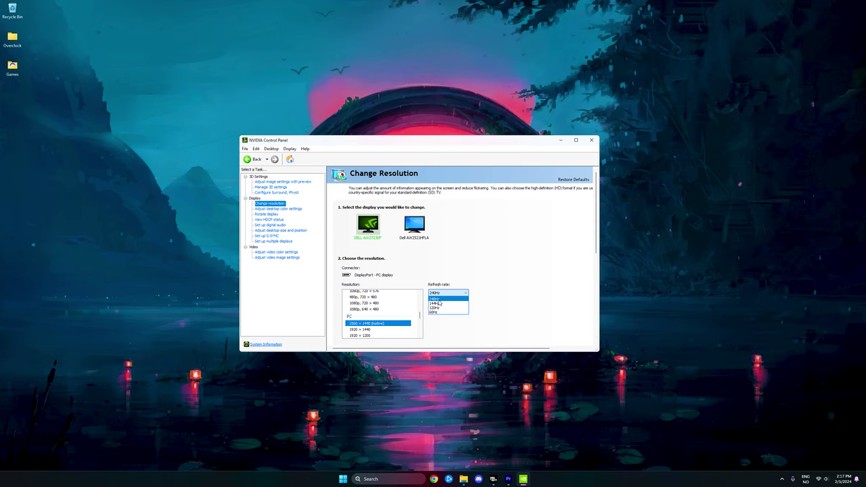
pyautogui.click(455, 295)
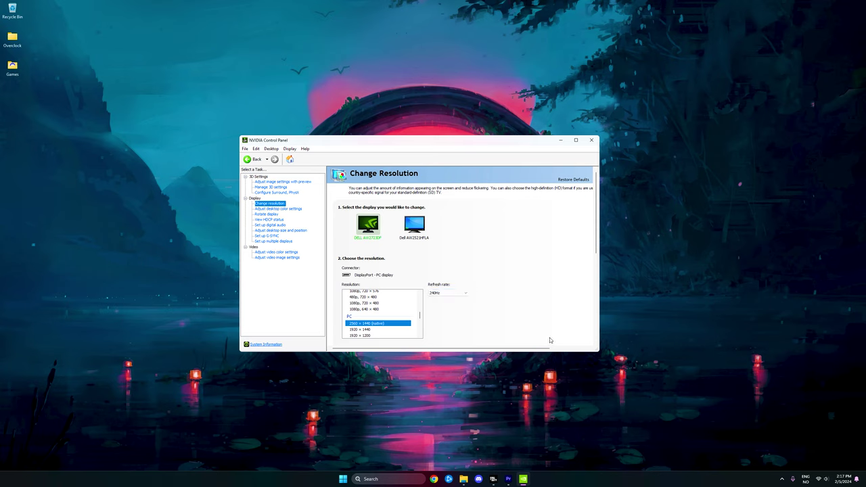
# - View desktop color settings: brightness 60%, contrast 50%, gamma 1.05, digital vibrance 55%
pyautogui.click(273, 209)
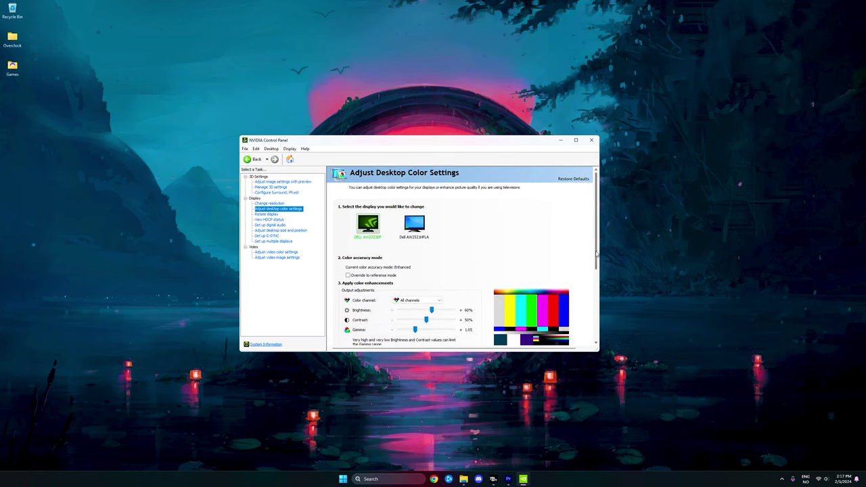
pyautogui.moveTo(596, 252); pyautogui.dragTo(597, 281)
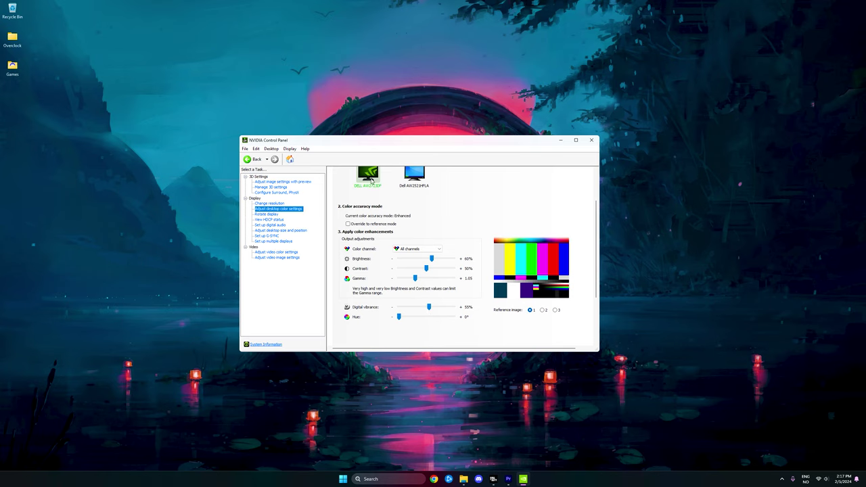
# - Check that G-SYNC stays disabled, then close NVIDIA Control Panel with Alt+F4
pyautogui.click(268, 236)
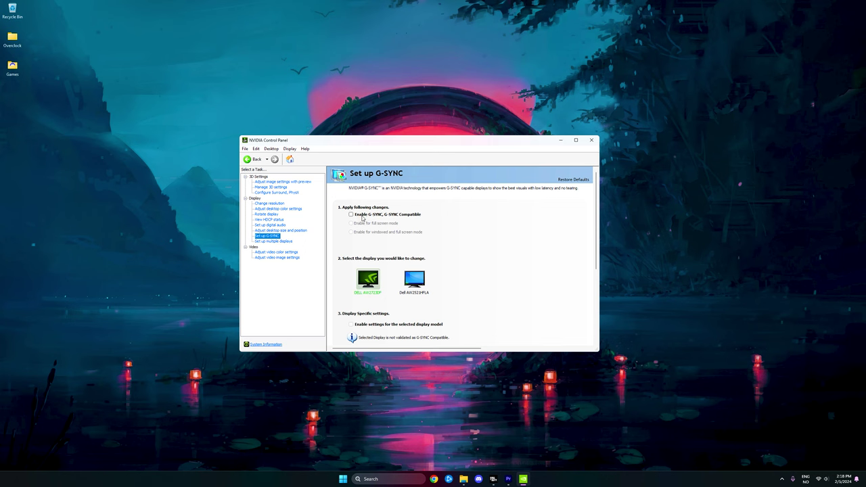
pyautogui.hotkey('alt', 'F4')
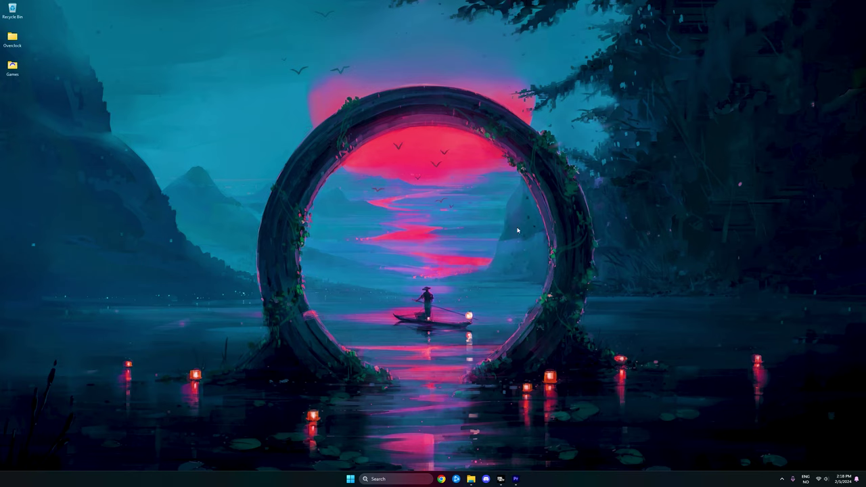
# - Set Windows visual effects to Custom, keeping only thumbnails and smooth screen-font edges
pyautogui.click(391, 477)
pyautogui.write('adjust')
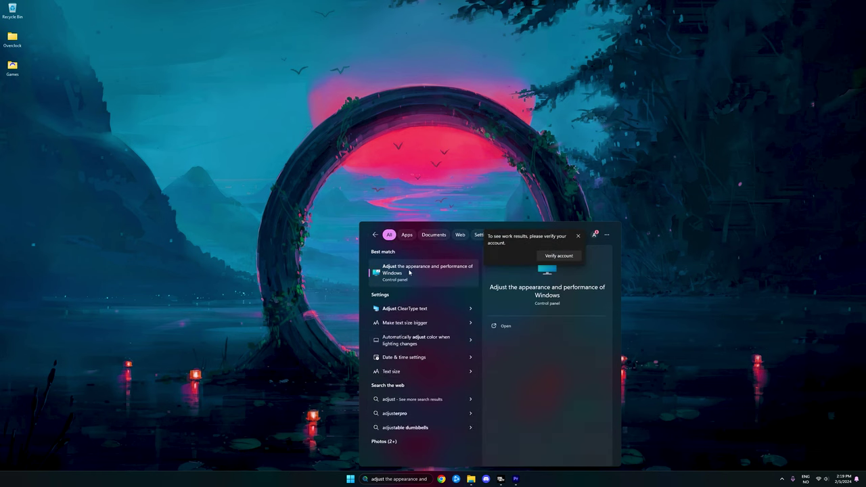
pyautogui.click(410, 273)
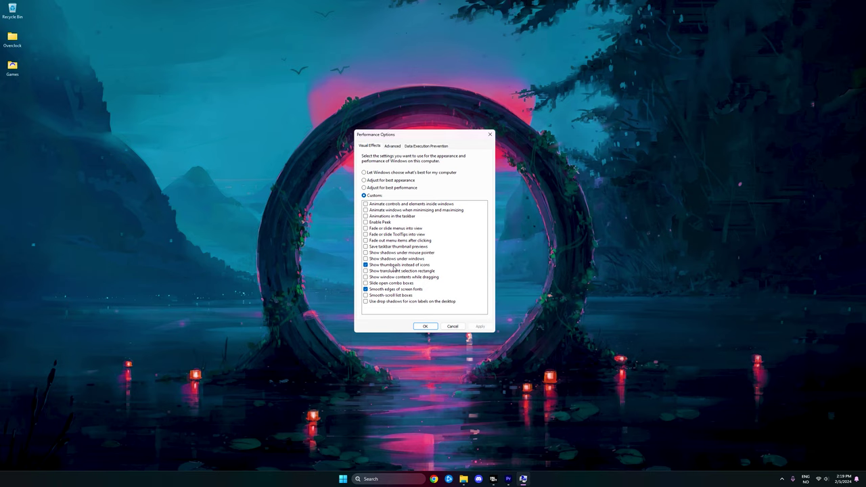
pyautogui.click(425, 326)
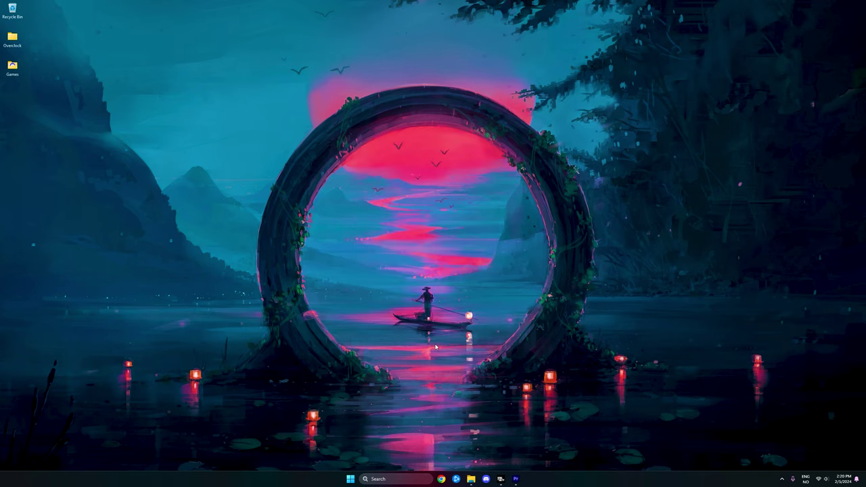
# - Open Game Bar settings and confirm the controller option is Off
pyautogui.click(391, 477)
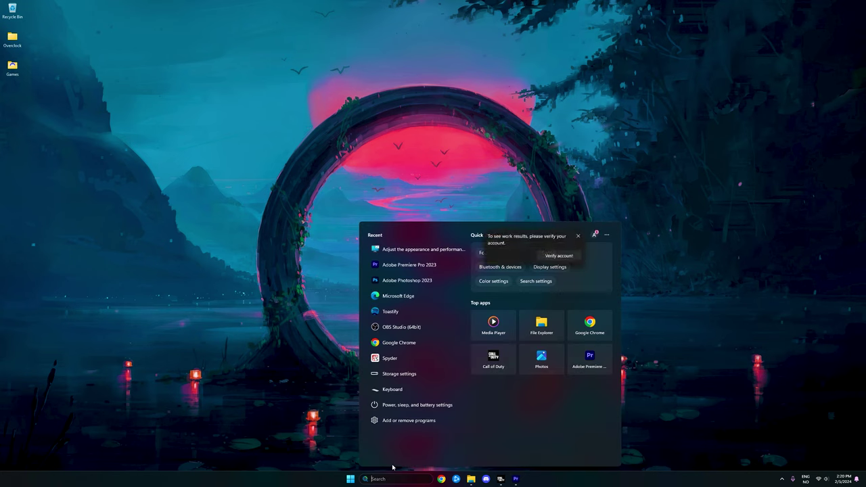
pyautogui.write('game bar')
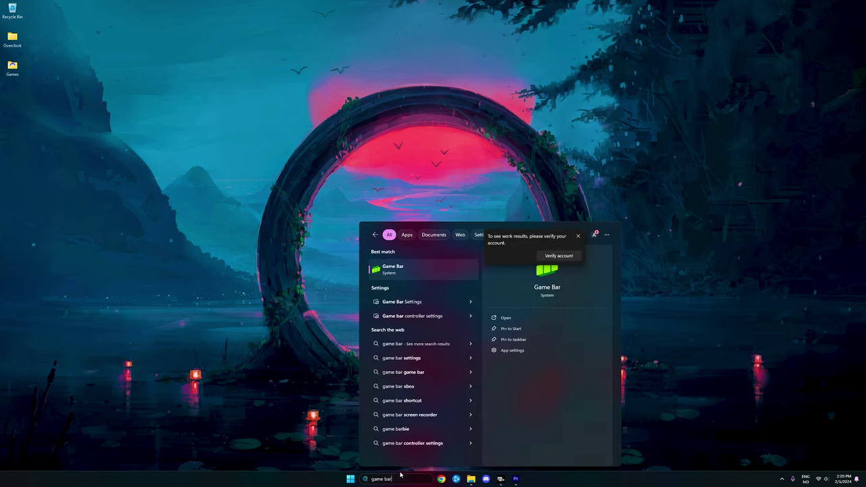
pyautogui.click(406, 303)
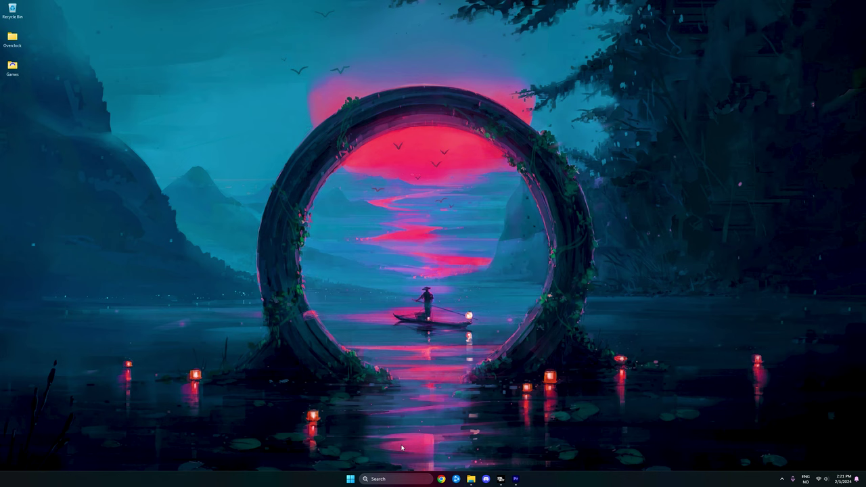
# - Open the Game Mode settings page through a 'game mode' search
pyautogui.click(399, 478)
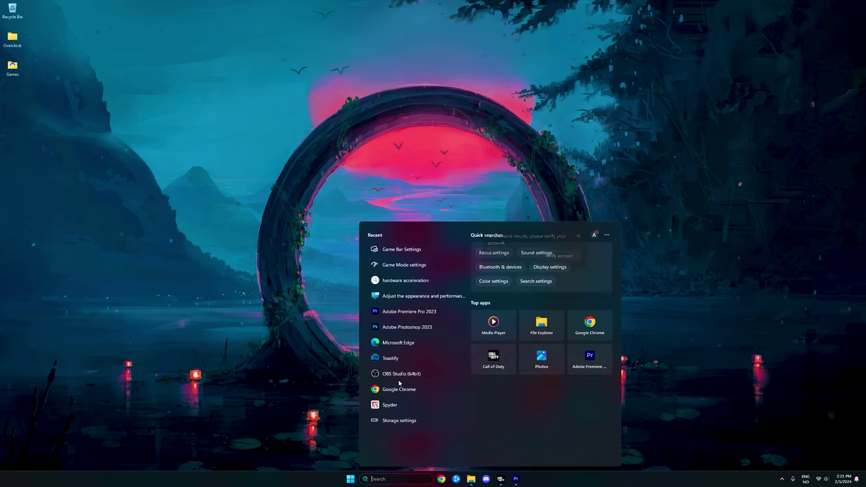
pyautogui.write('game mode')
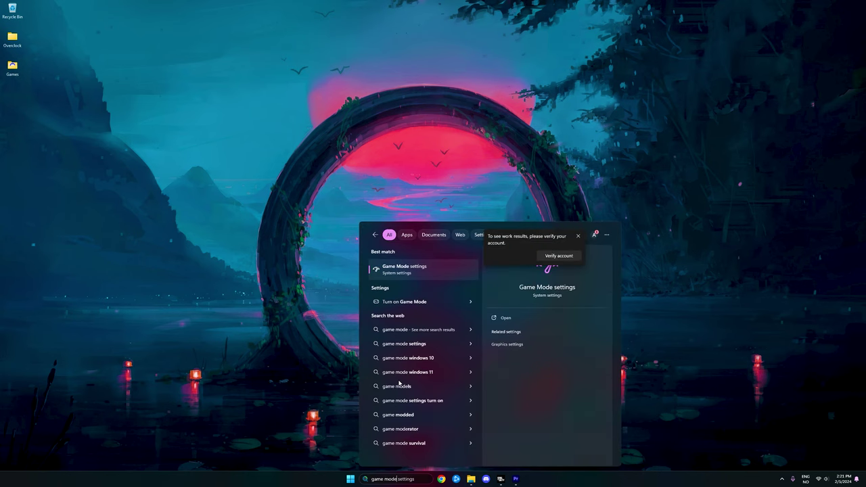
pyautogui.click(424, 267)
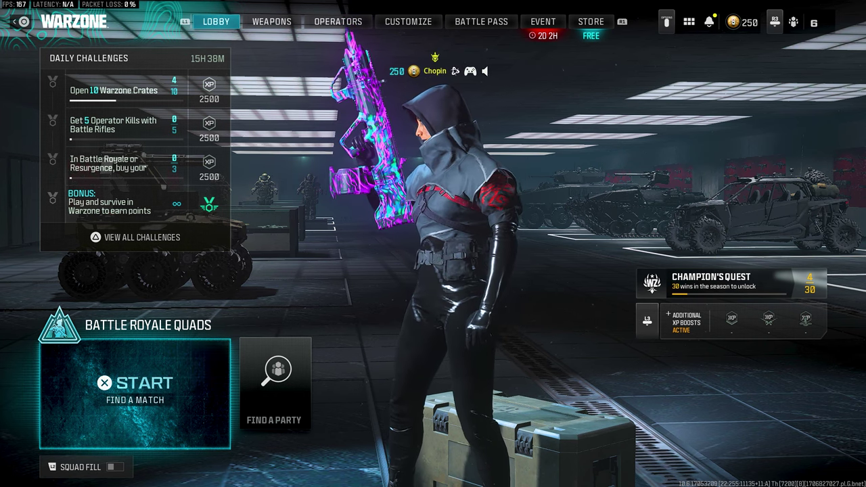
# - Check the MW3 display settings, keeping refresh rate 239.970 and resolution 2560x1440
pyautogui.press('Escape')
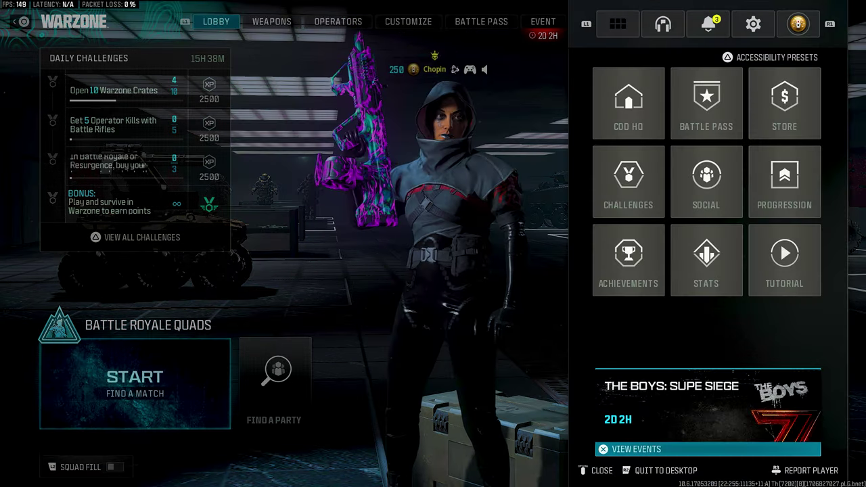
pyautogui.press('Return')
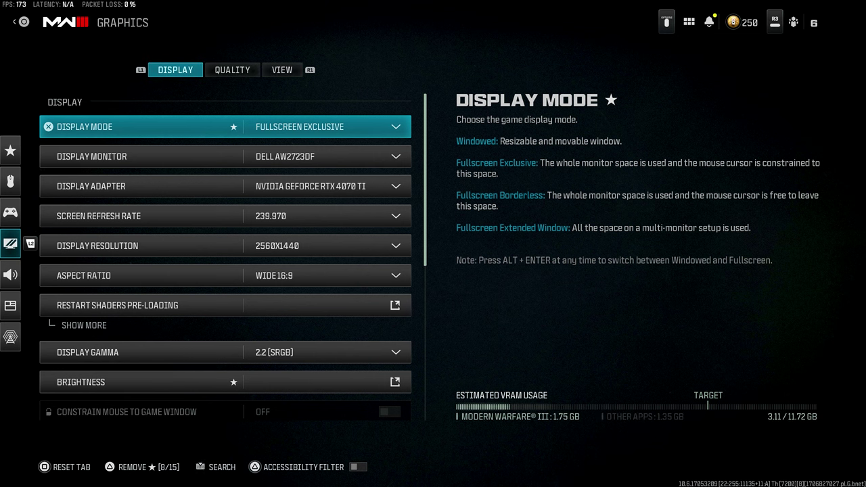
pyautogui.press('Down')
pyautogui.press('Down')
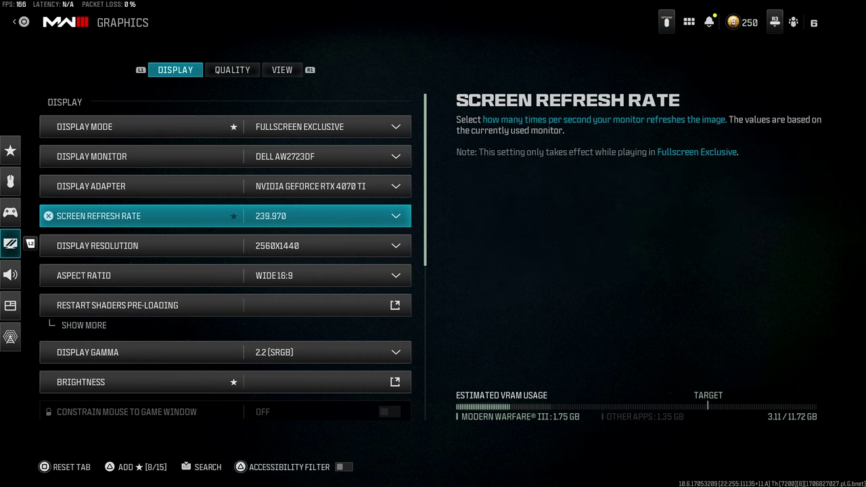
pyautogui.press('Return')
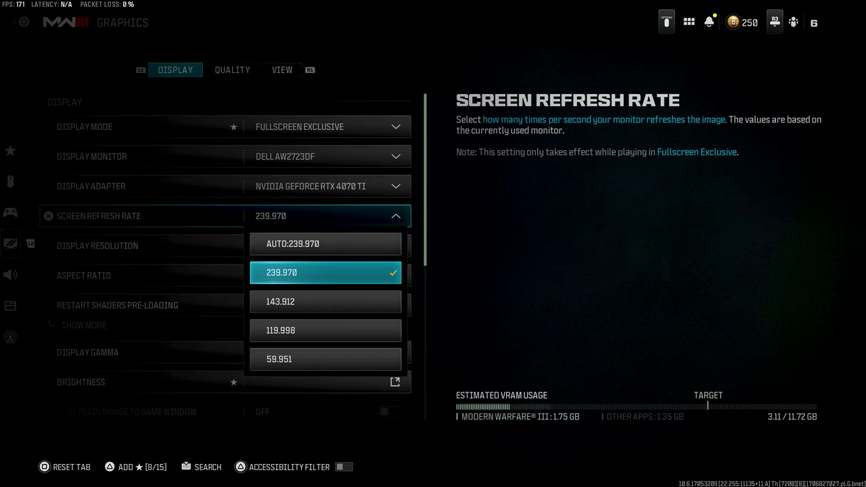
pyautogui.press('Escape')
pyautogui.press('Down')
pyautogui.press('Return')
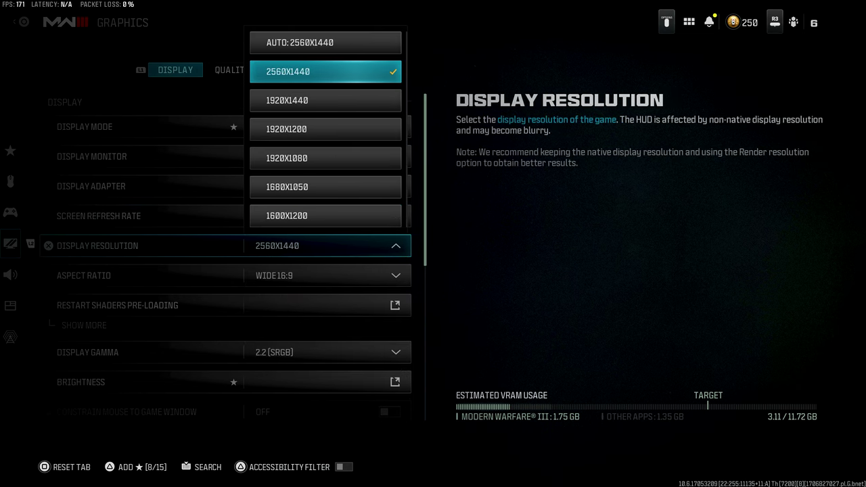
# - Close the resolution list and review the Brightness calibration screen
pyautogui.press('Escape')
pyautogui.press('Down')
pyautogui.press('Down')
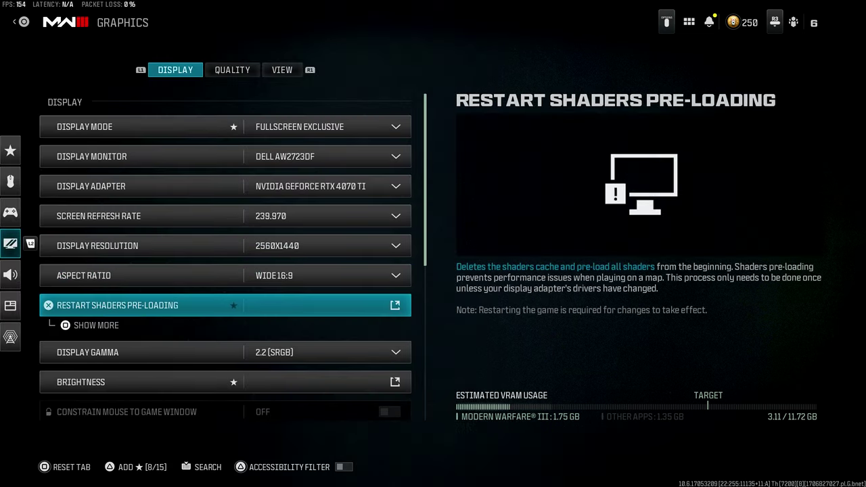
pyautogui.press('Down')
pyautogui.press('Down')
pyautogui.press('Return')
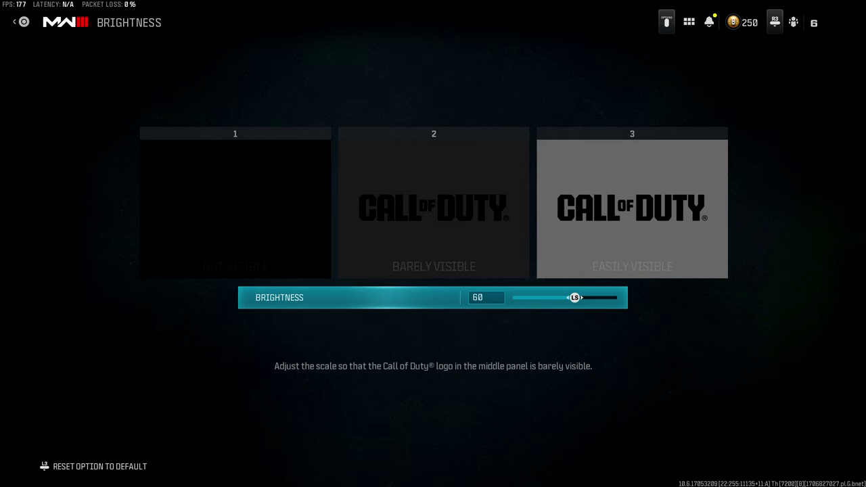
pyautogui.press('Escape')
# - Keep NVIDIA Reflex Low Latency at On and the eco mode preset at Custom
pyautogui.press('Down')
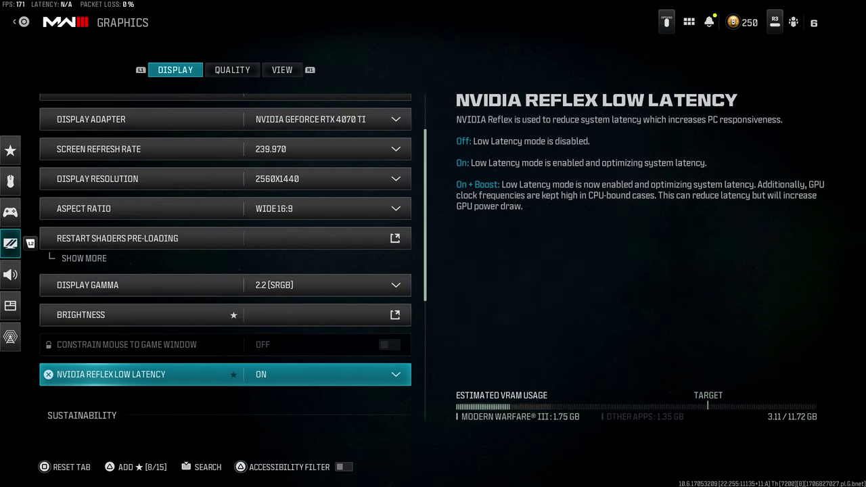
pyautogui.press('Return')
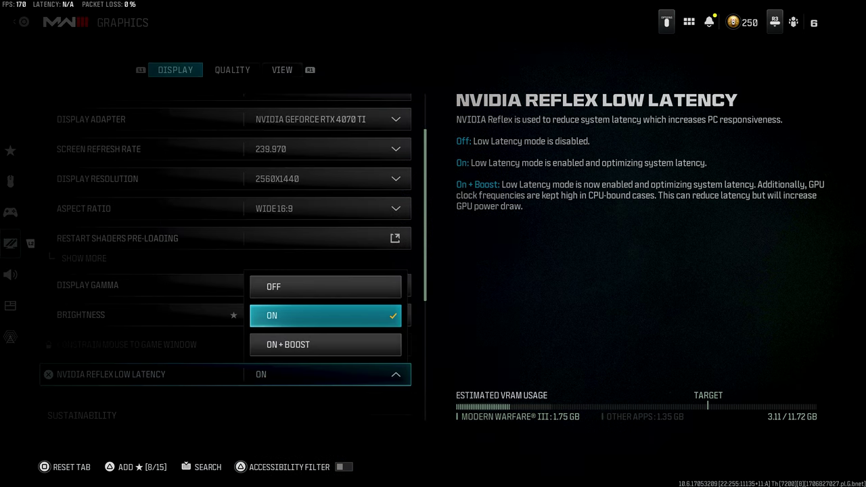
pyautogui.press('Down')
pyautogui.press('Up')
pyautogui.press('Down')
pyautogui.press('Up')
pyautogui.press('Return')
pyautogui.press('Down')
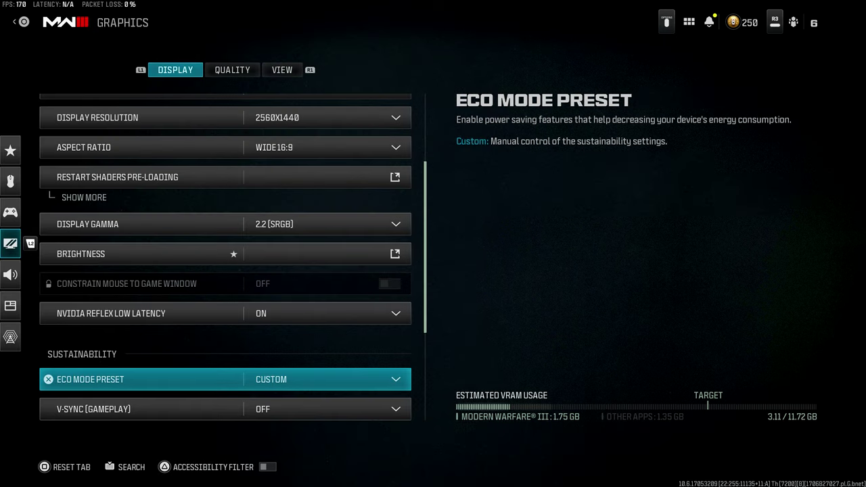
pyautogui.press('Return')
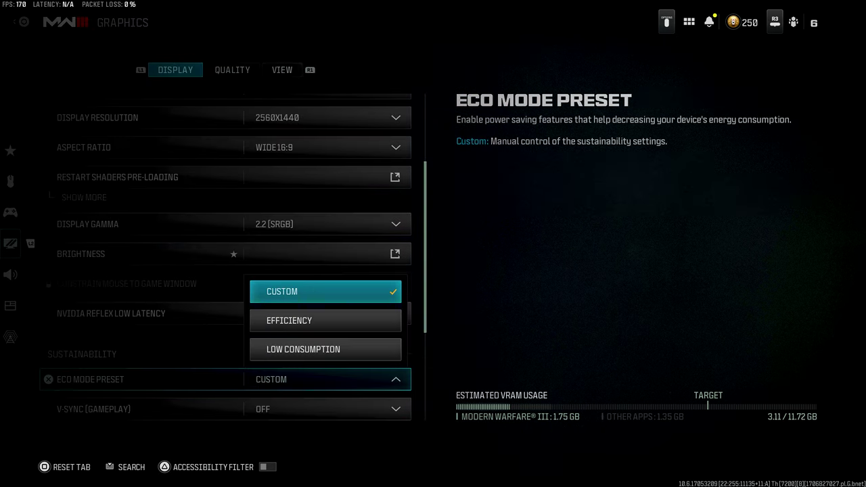
pyautogui.press('Return')
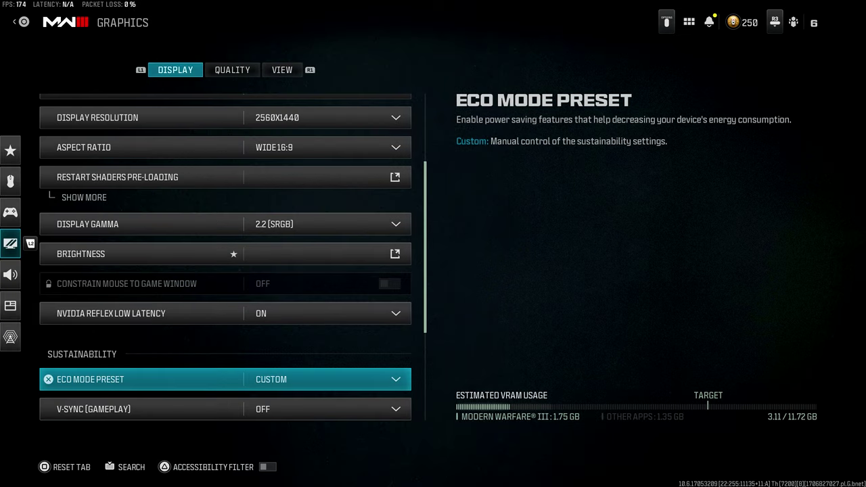
# - Expand and collapse Custom Frame Rate Limit, then move to the Quality tab
pyautogui.press('Down')
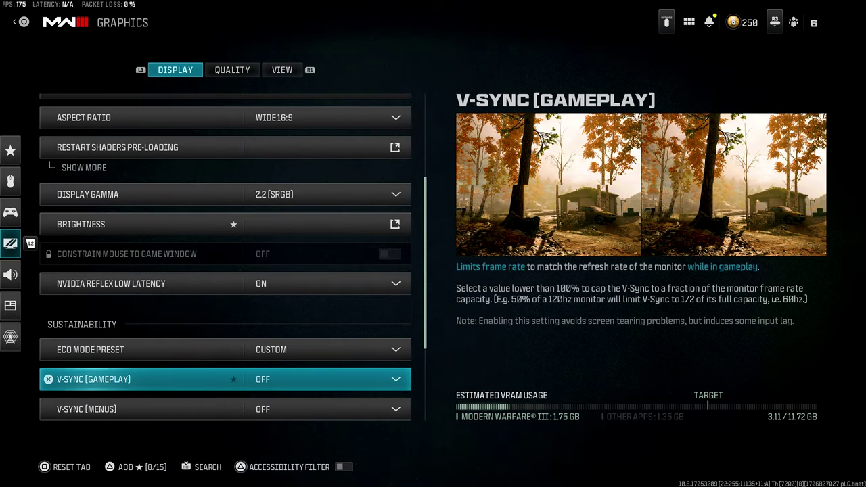
pyautogui.press('Down')
pyautogui.press('Down')
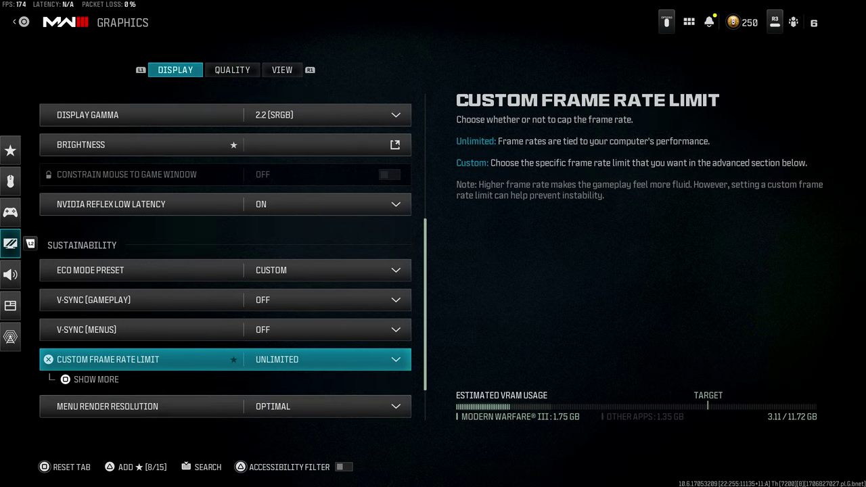
pyautogui.press('space')
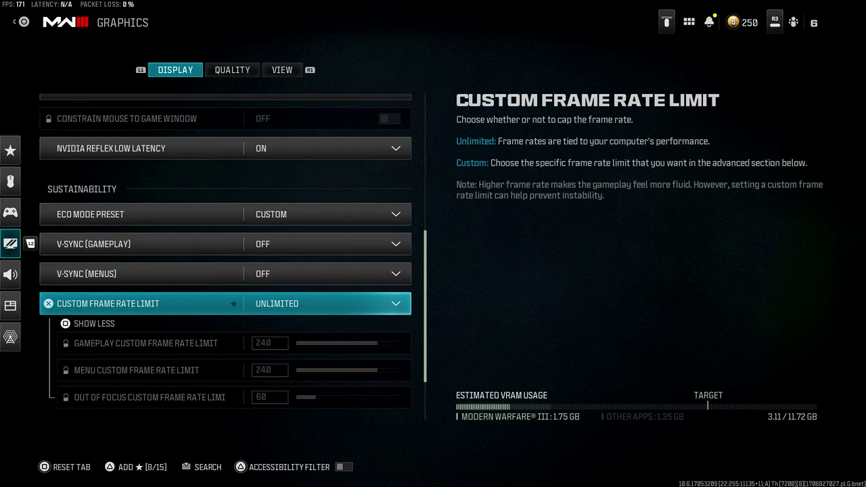
pyautogui.press('space')
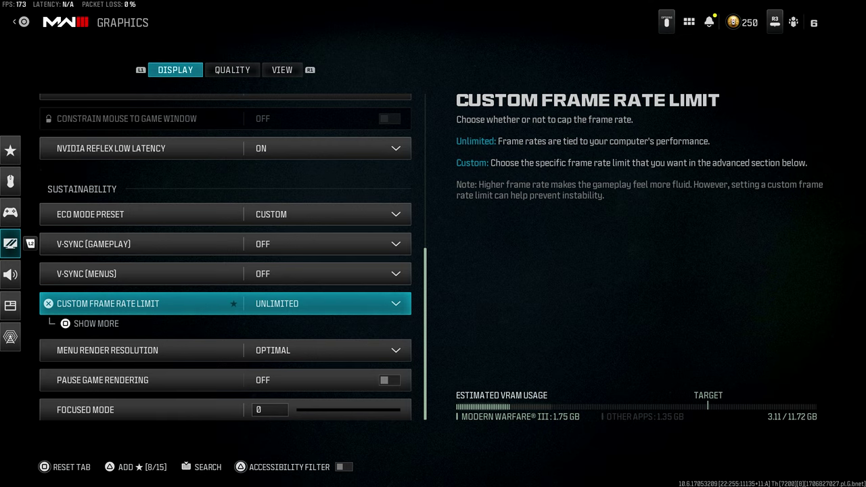
pyautogui.press('Down')
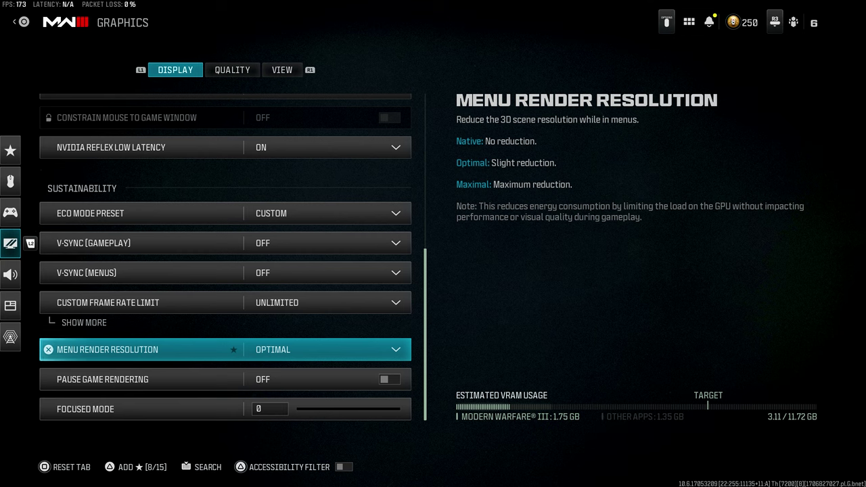
pyautogui.press('Down')
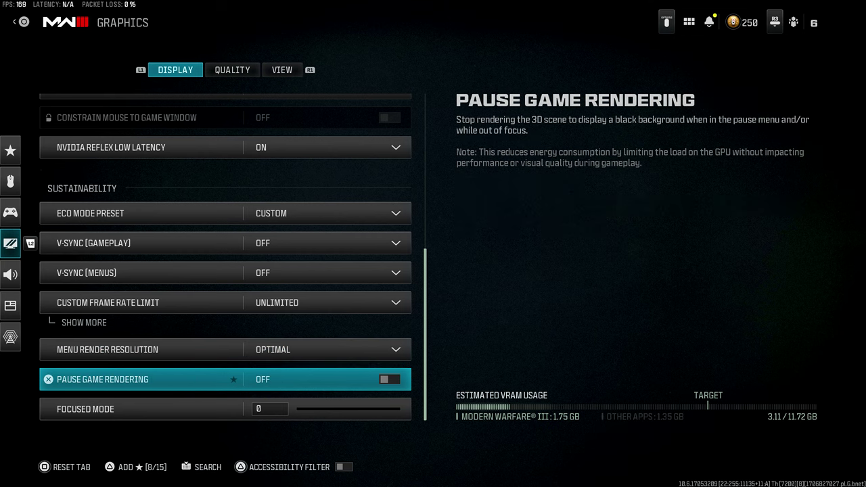
pyautogui.press('Down')
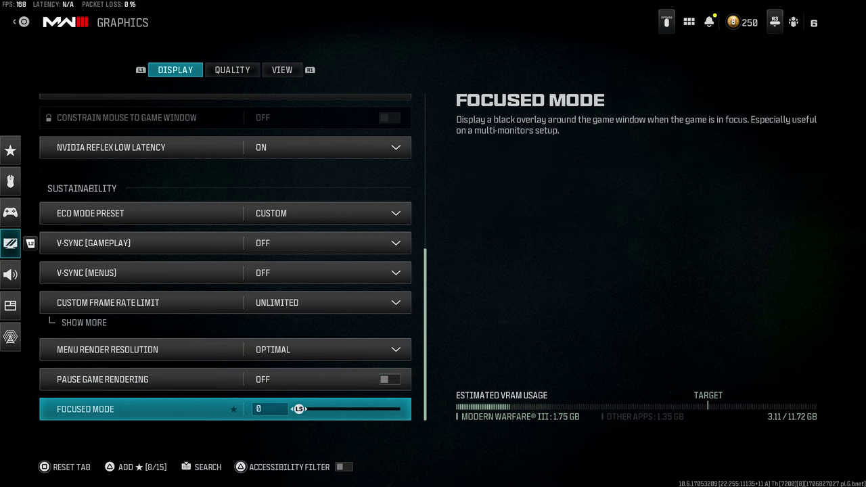
pyautogui.press('e')
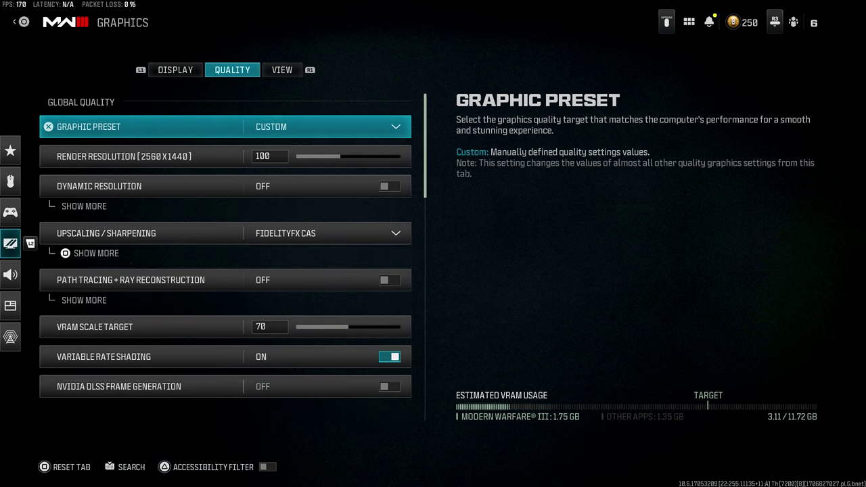
# - Expand Upscaling / Sharpening to show FidelityFX CAS Strength at 100
pyautogui.press('Down')
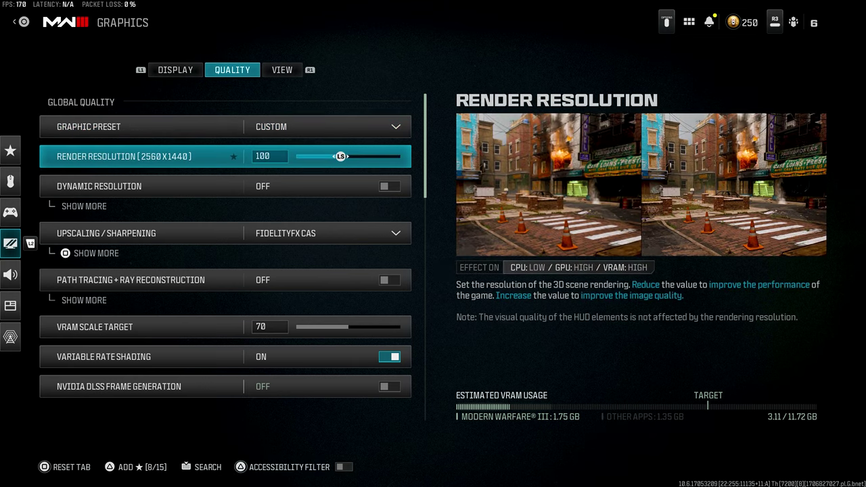
pyautogui.press('Down')
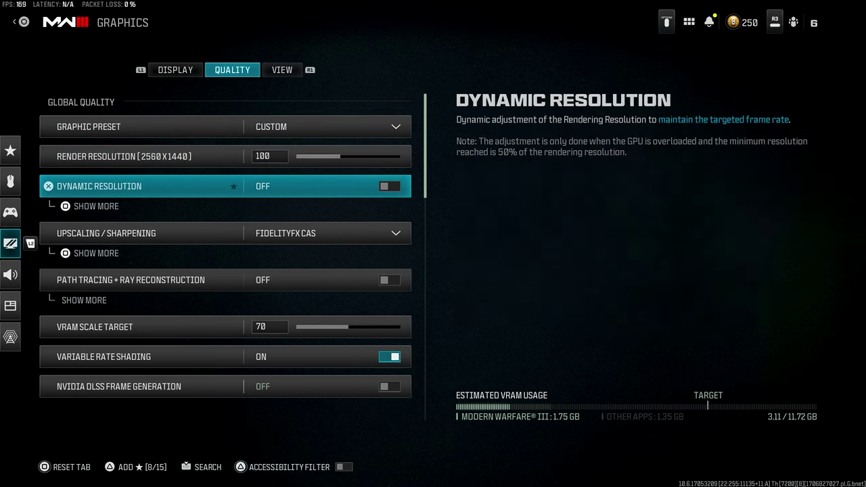
pyautogui.press('Down')
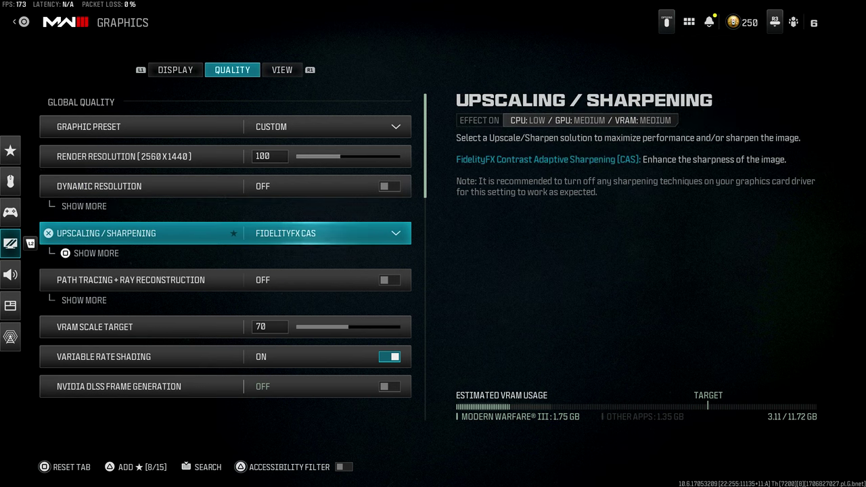
pyautogui.press('space')
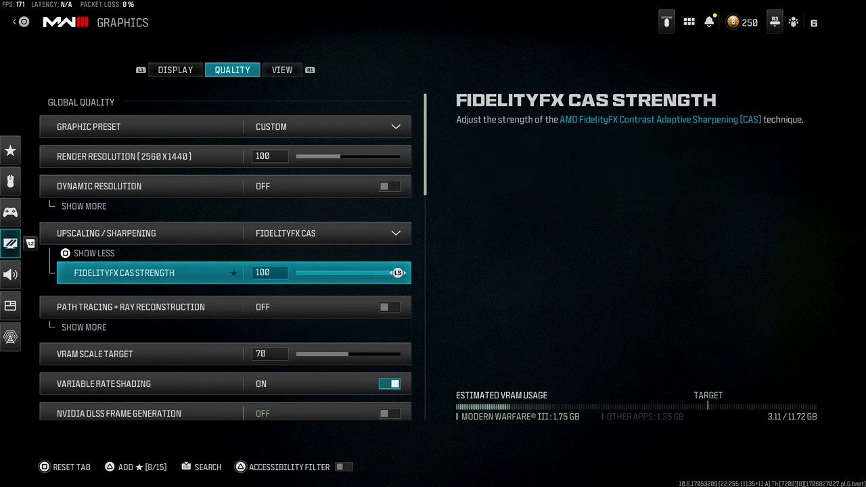
# - Step past VRAM scale target 70 down to the Texture Resolution setting
pyautogui.press('Down')
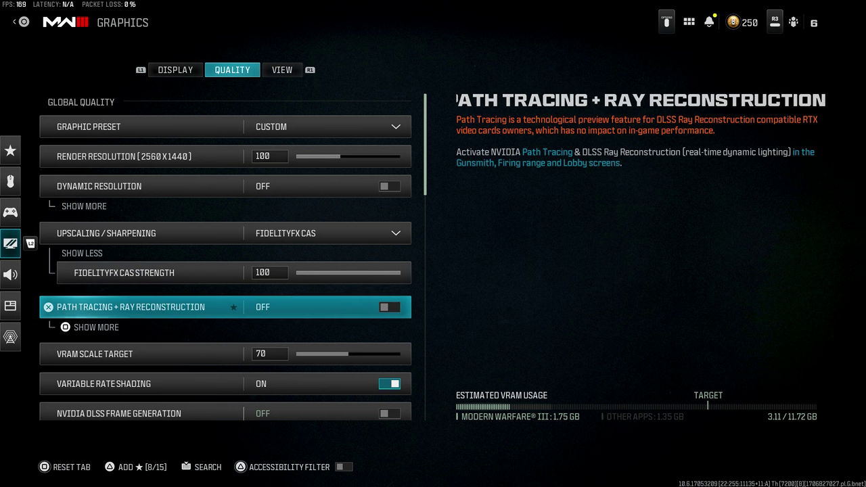
pyautogui.press('Down')
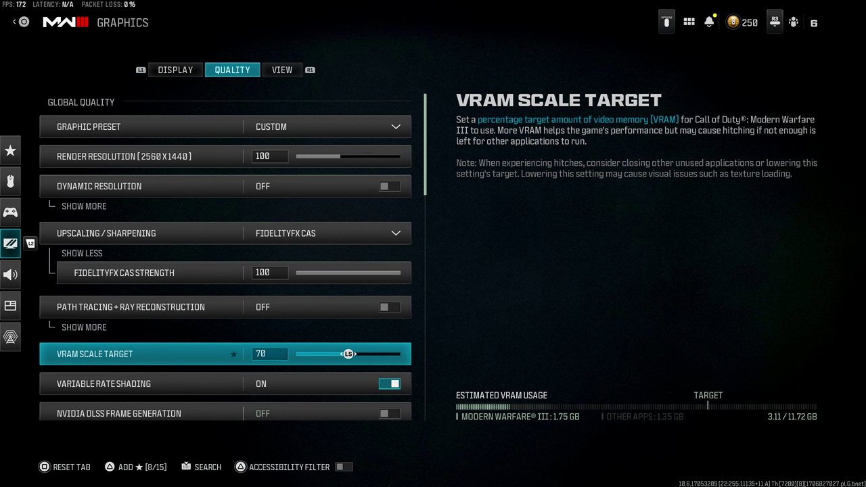
pyautogui.press('Down')
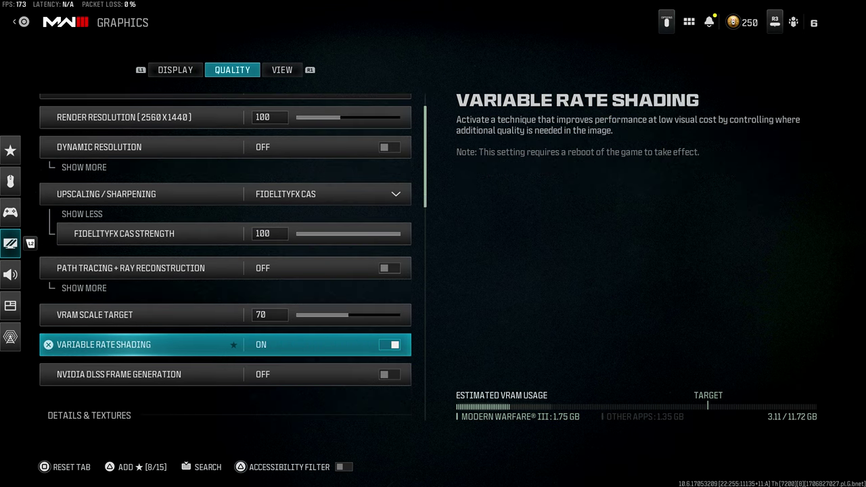
pyautogui.press('Down')
pyautogui.press('Return')
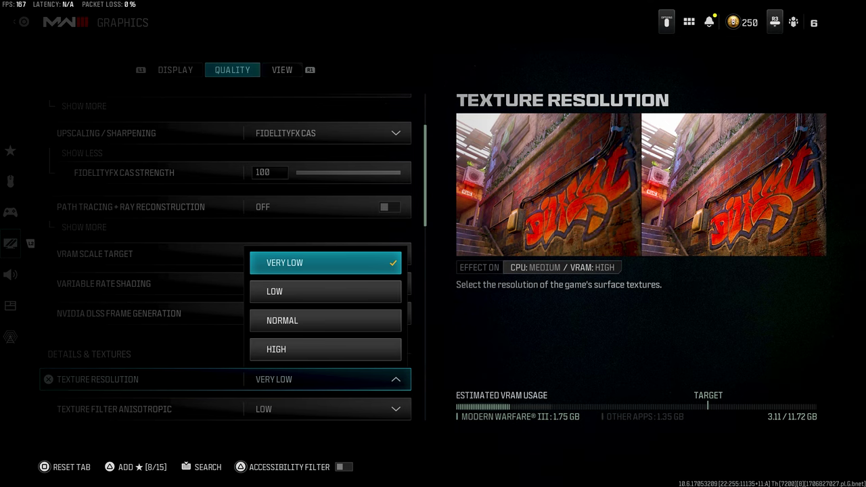
pyautogui.press('Down')
pyautogui.press('Down')
pyautogui.press('Down')
pyautogui.press('Down')
pyautogui.press('Return')
pyautogui.press('Down')
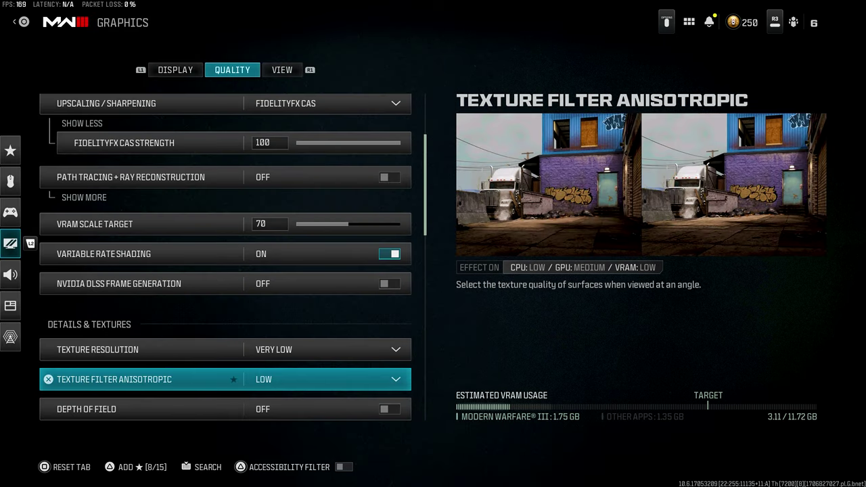
pyautogui.press('Return')
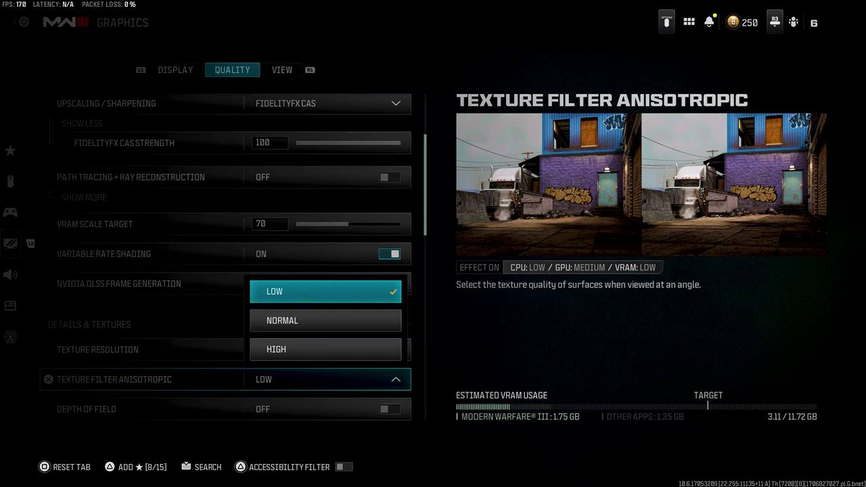
pyautogui.press('Return')
pyautogui.press('Down')
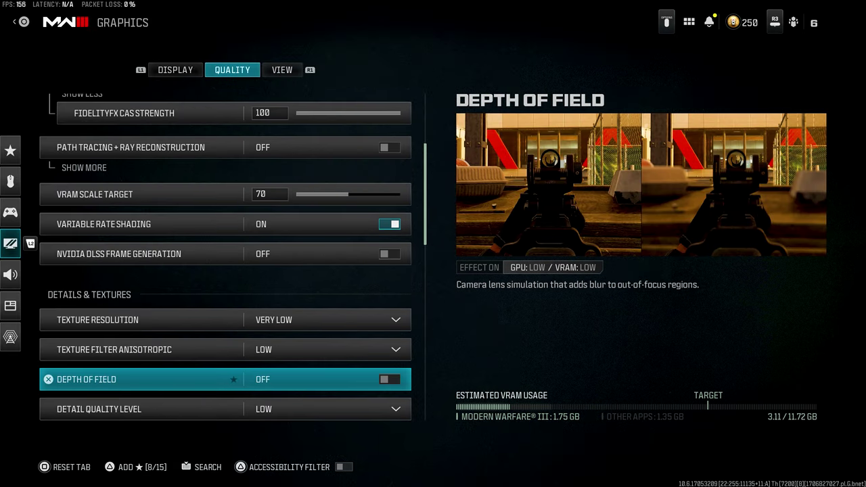
pyautogui.press('Down')
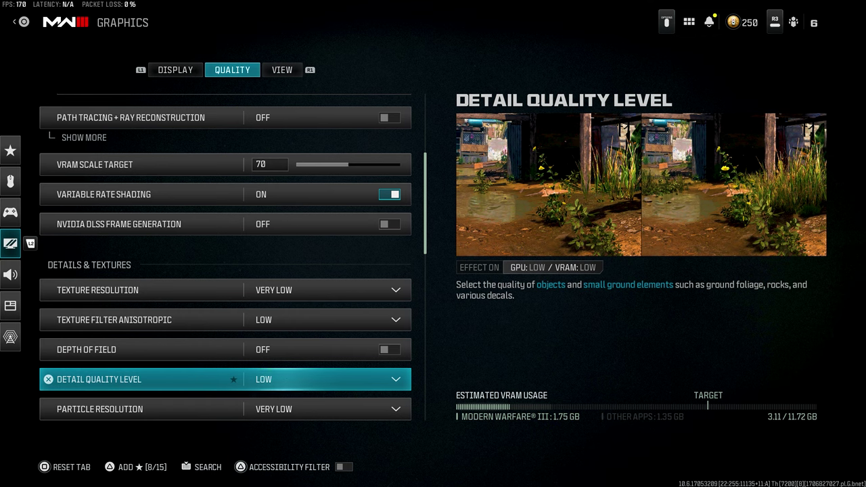
pyautogui.press('Down')
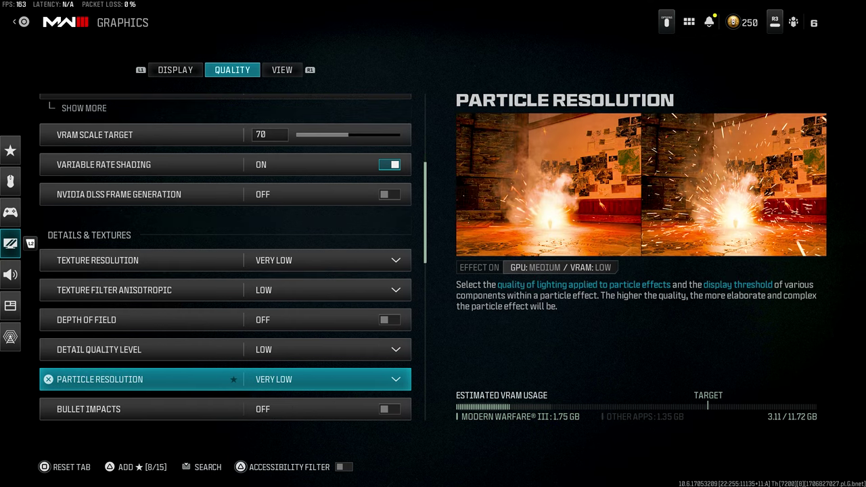
pyautogui.press('Down')
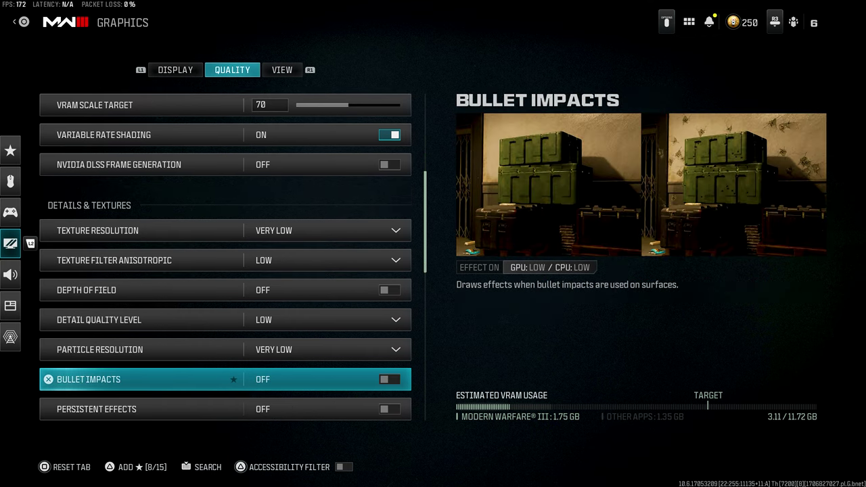
pyautogui.press('Down')
pyautogui.press('Up')
pyautogui.press('Down')
pyautogui.press('Up')
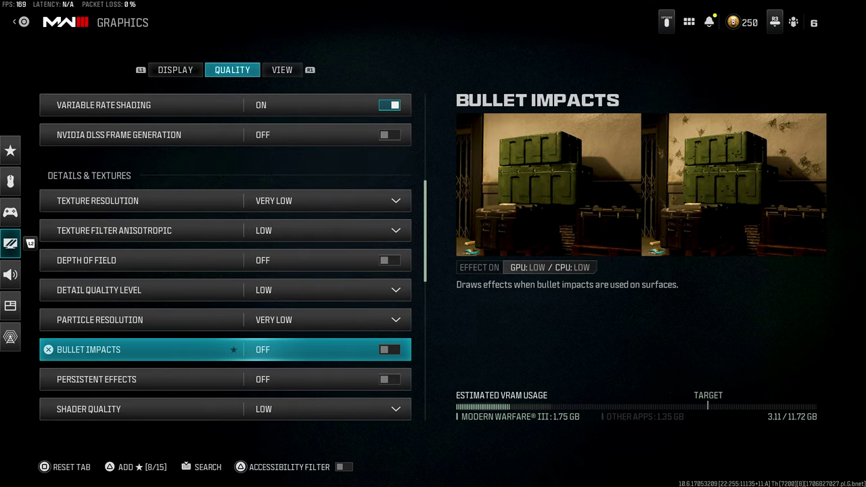
pyautogui.press('Down')
pyautogui.press('Down')
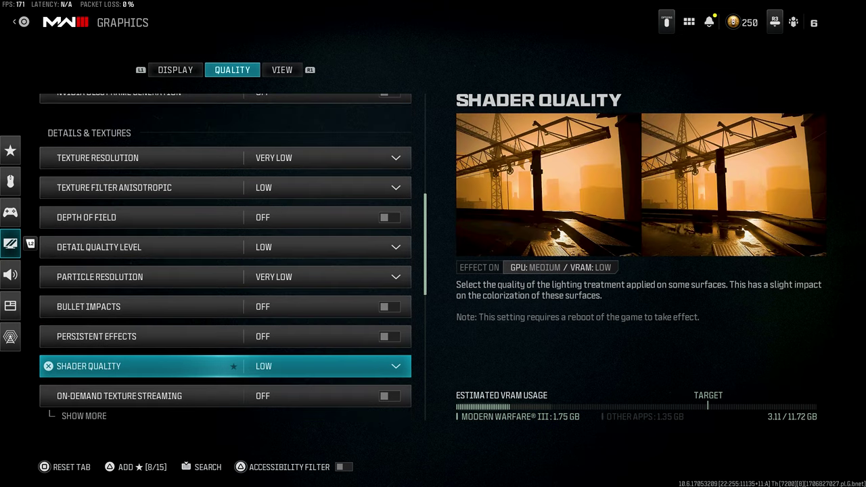
pyautogui.press('Down')
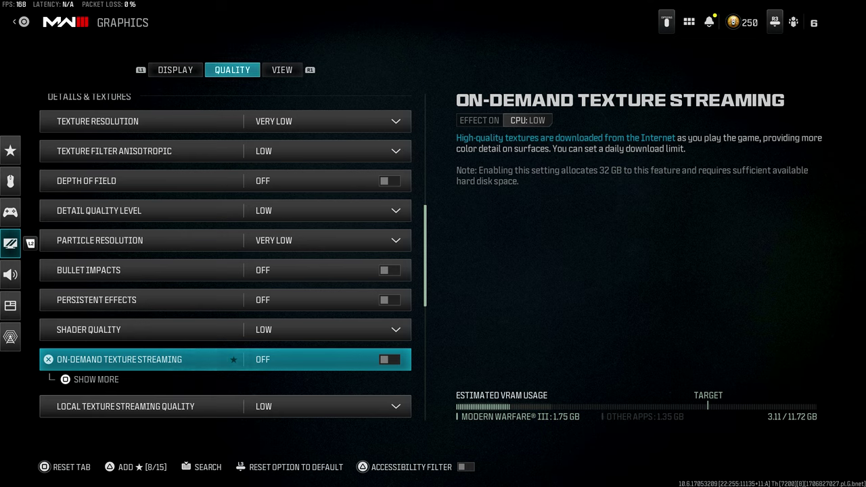
# - Review the shadow, lighting and environment settings, left at Very Low/Low/Off
pyautogui.press('Down')
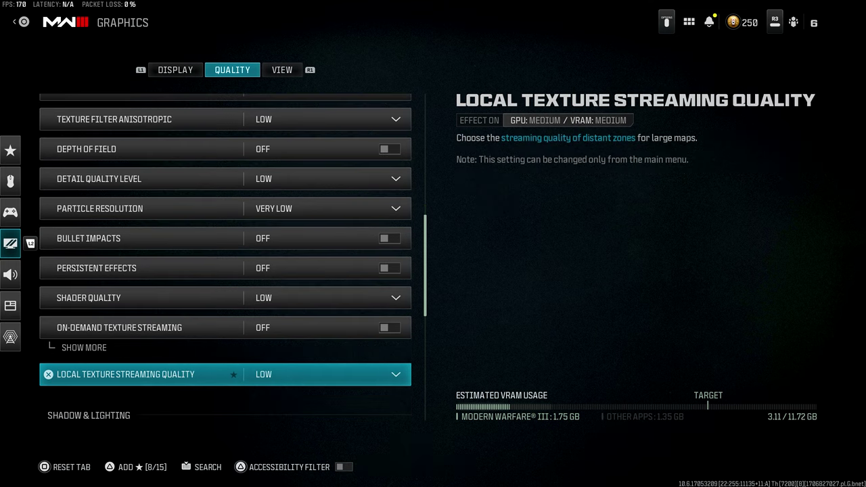
pyautogui.press('Down')
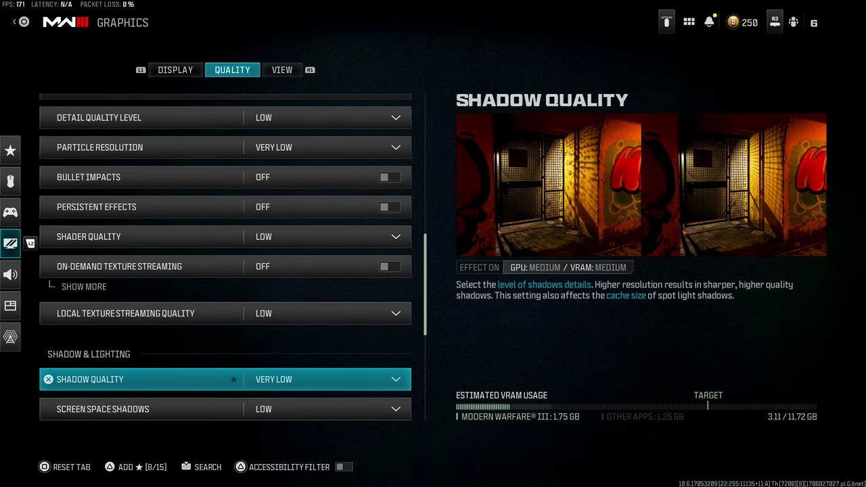
pyautogui.press('Down')
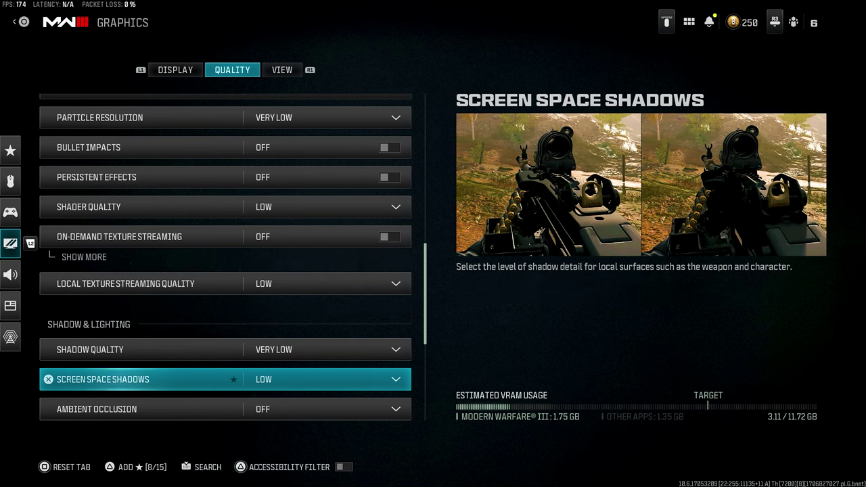
pyautogui.press('Down')
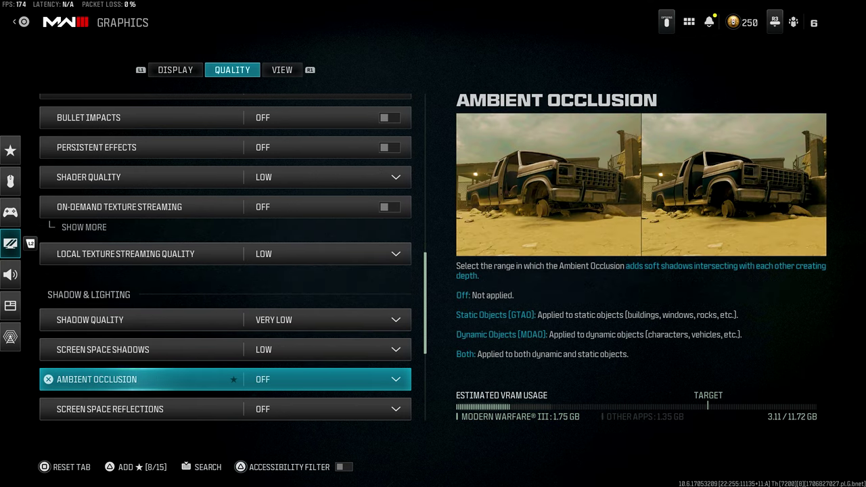
pyautogui.press('Down')
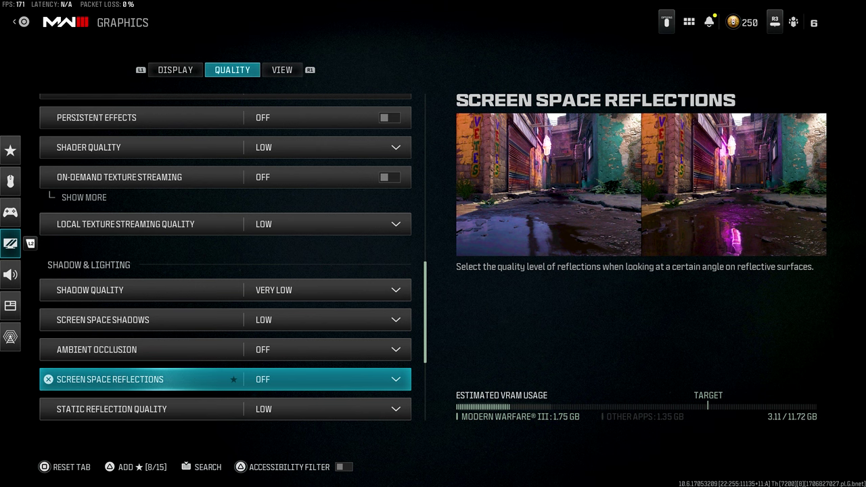
pyautogui.press('Down')
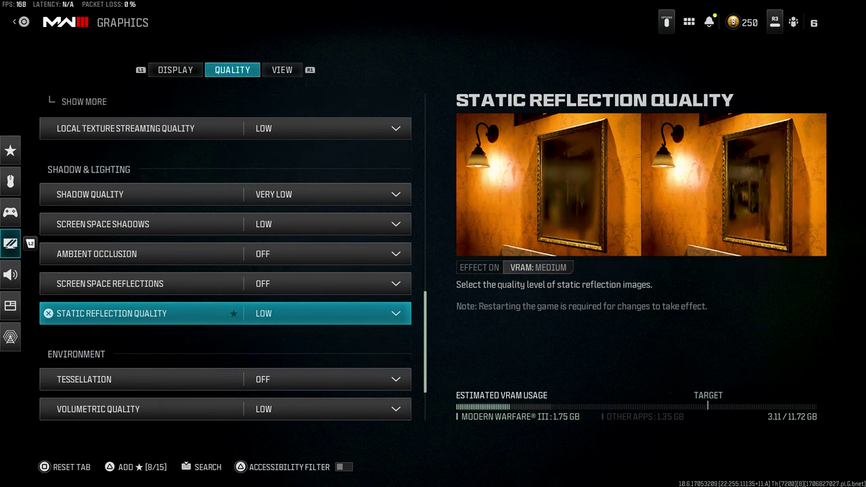
pyautogui.press('Down')
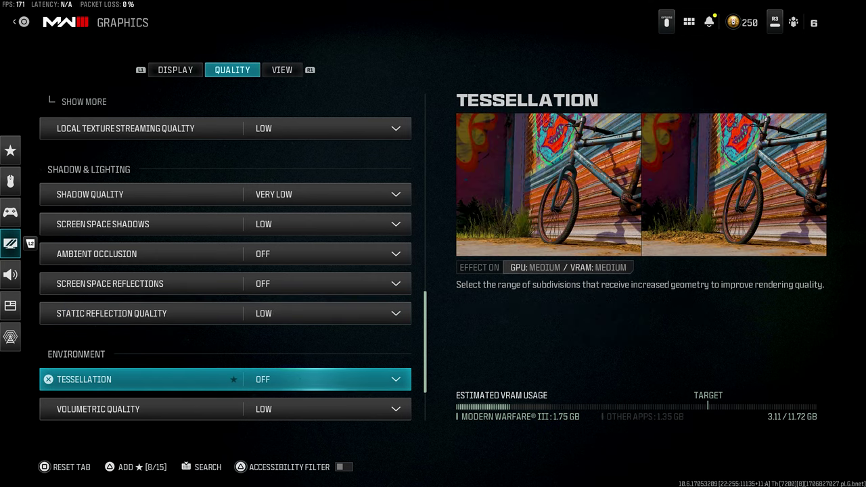
pyautogui.press('Down')
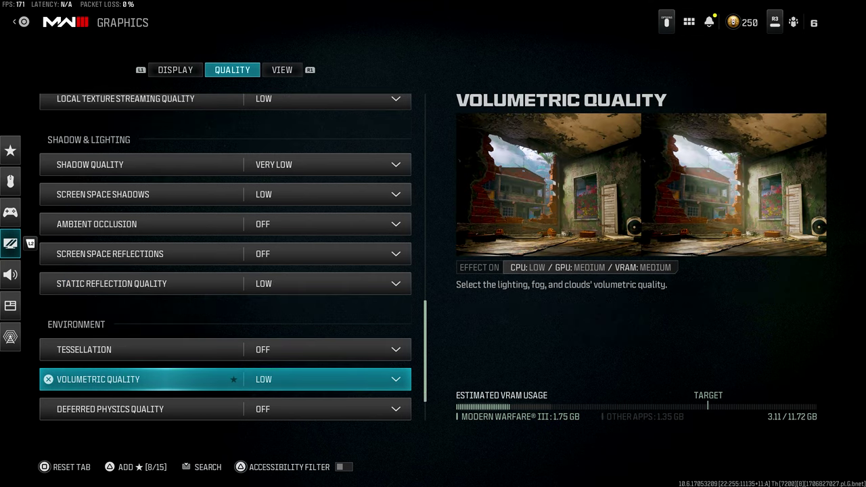
pyautogui.press('Down')
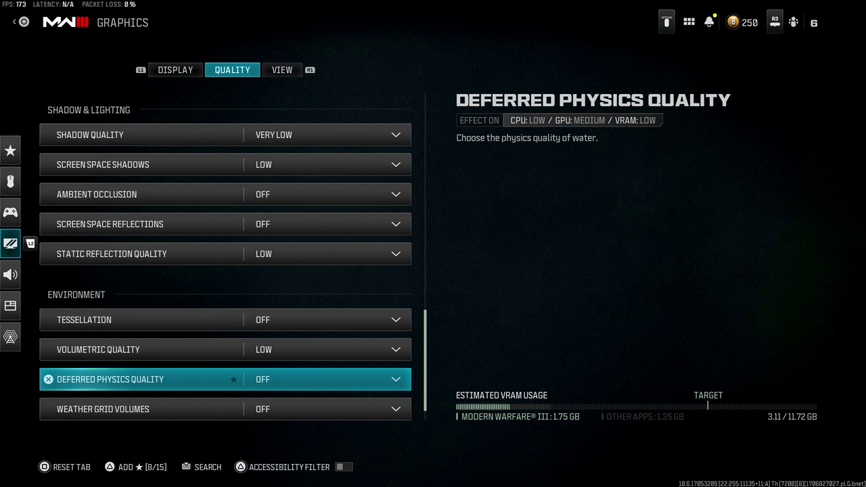
pyautogui.press('Down')
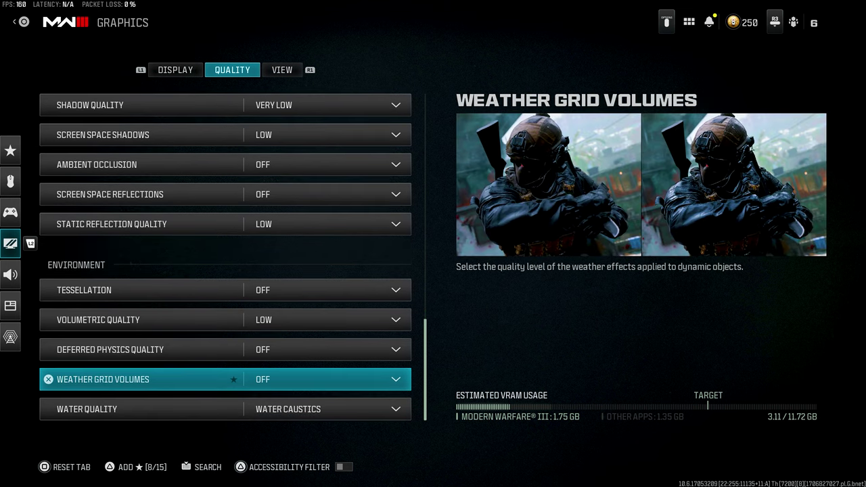
pyautogui.press('Down')
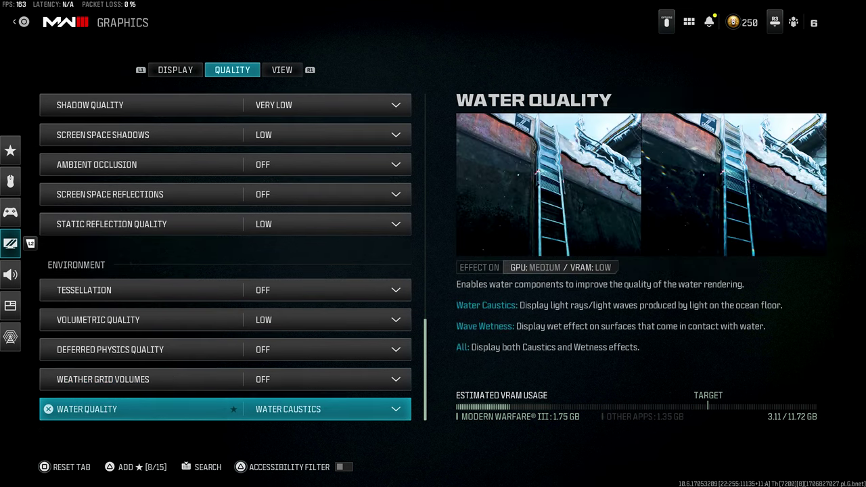
# - Open the Water Quality choices and keep Water Caustics selected
pyautogui.press('Return')
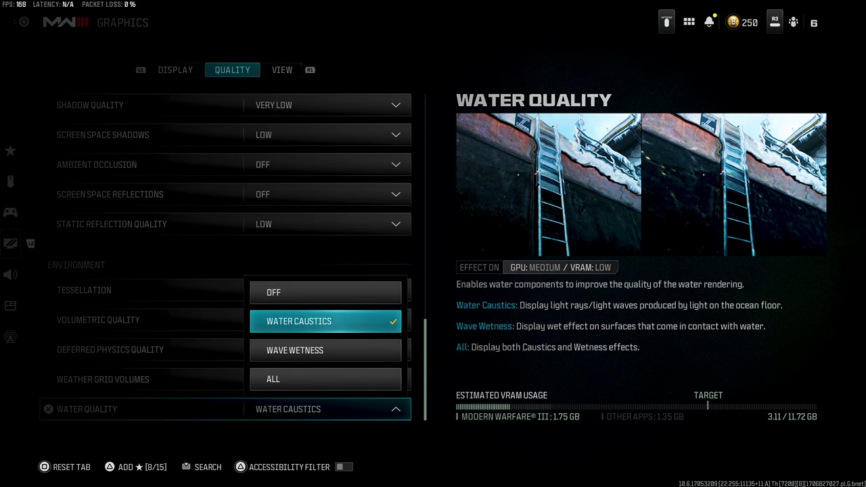
pyautogui.press('Down')
pyautogui.press('Down')
pyautogui.press('Up')
pyautogui.press('Up')
pyautogui.press('Up')
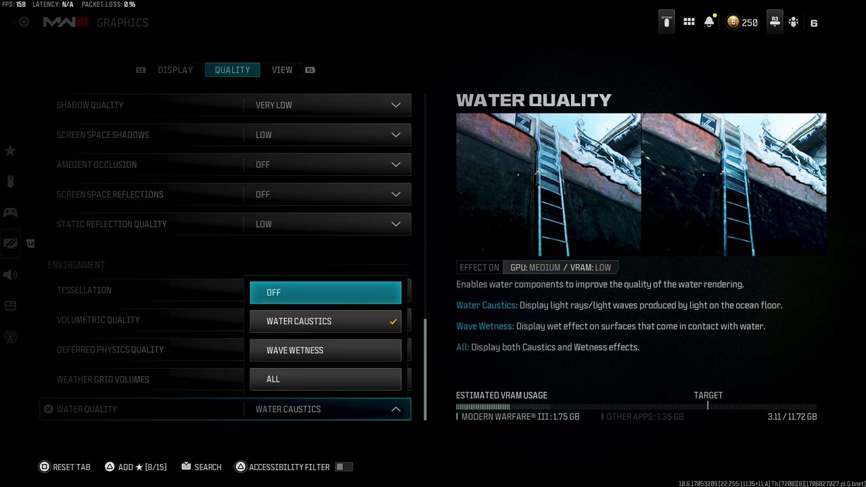
pyautogui.press('Down')
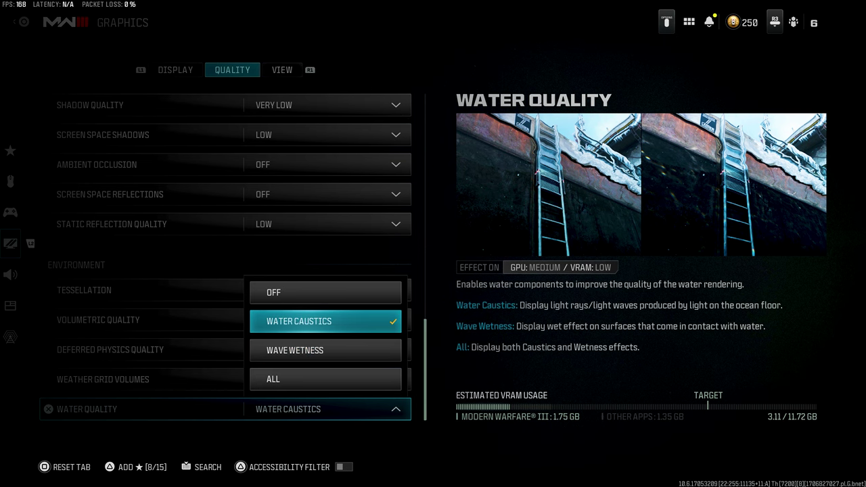
# - On the View tab, keep ADS Field of View set to Affected
pyautogui.press('e')
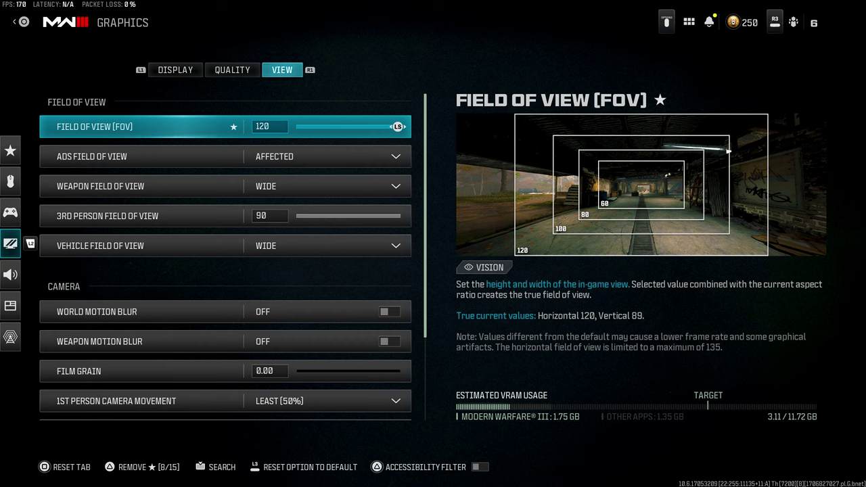
pyautogui.press('Down')
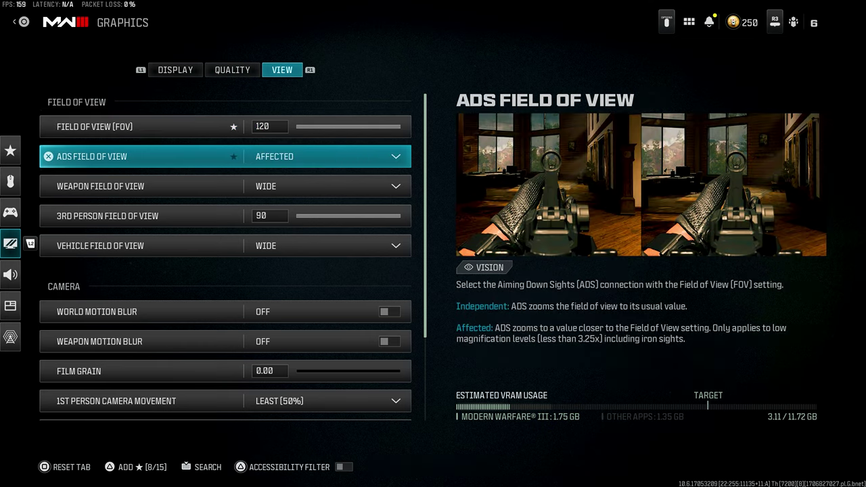
pyautogui.press('Return')
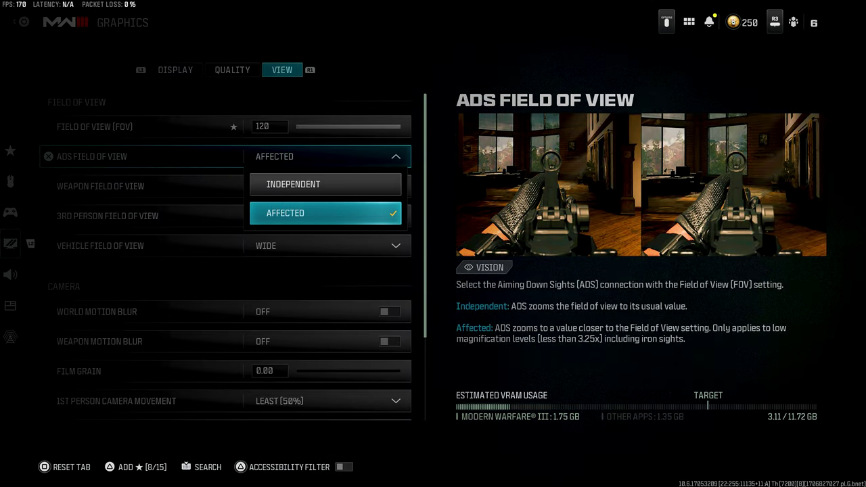
pyautogui.press('Return')
# - Check field of view, motion blur off, film grain 0 and Inverted Flashbang on, then go to Controller settings
pyautogui.press('Down')
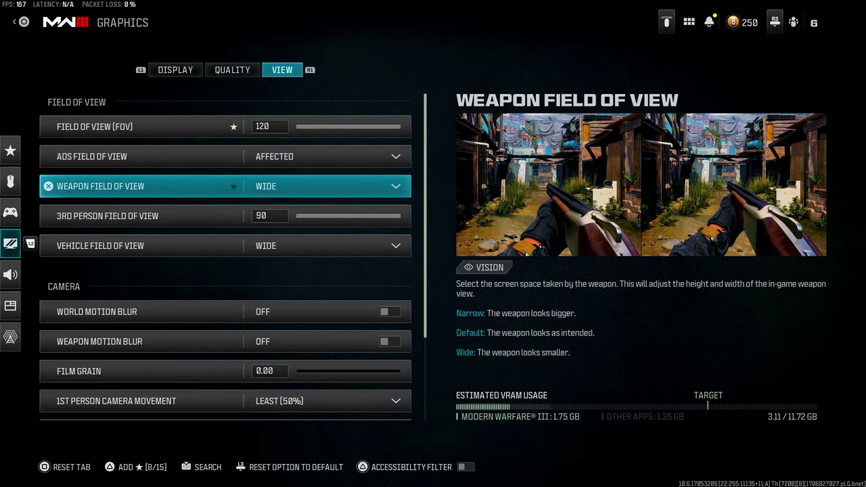
pyautogui.press('Down')
pyautogui.press('Down')
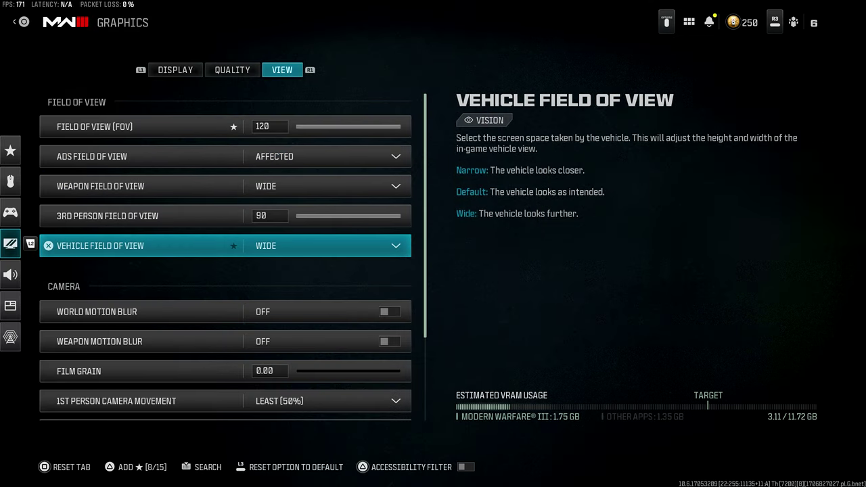
pyautogui.press('Down')
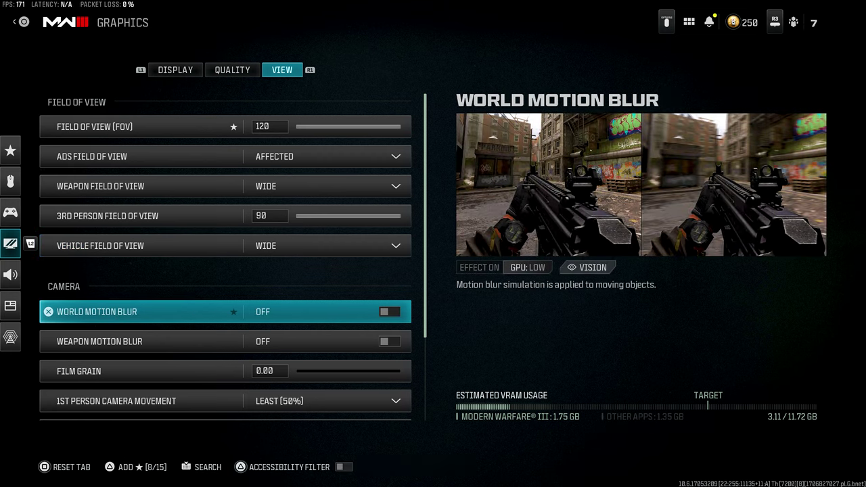
pyautogui.press('Down')
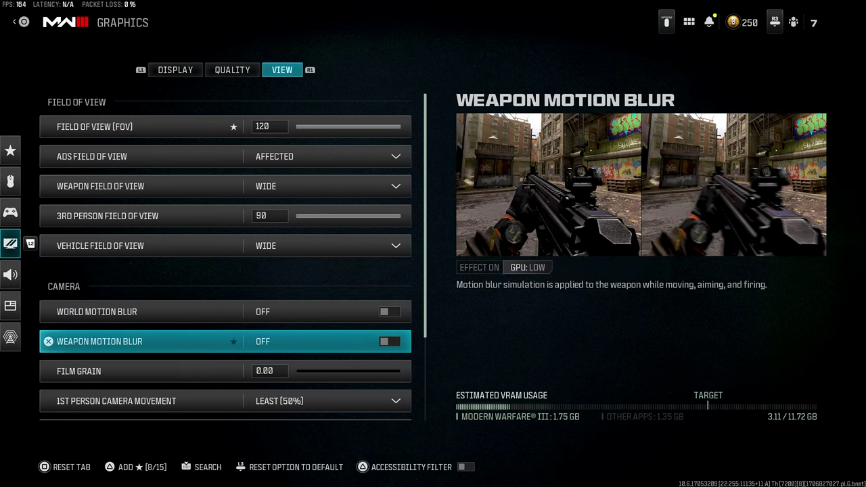
pyautogui.press('Down')
pyautogui.press('Down')
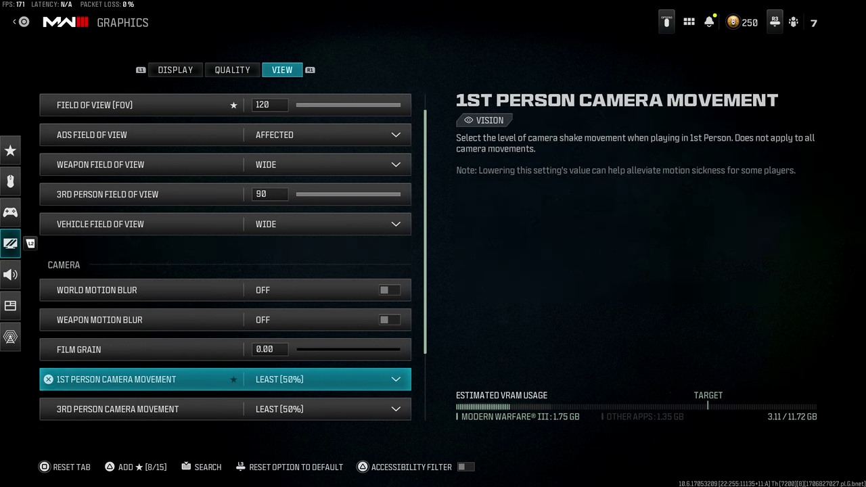
pyautogui.press('Down')
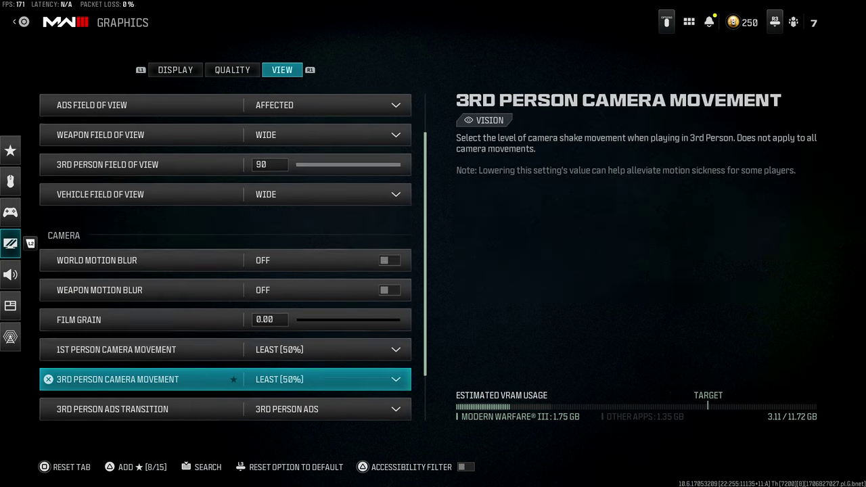
pyautogui.press('Up')
pyautogui.press('Down')
pyautogui.press('Down')
pyautogui.press('Down')
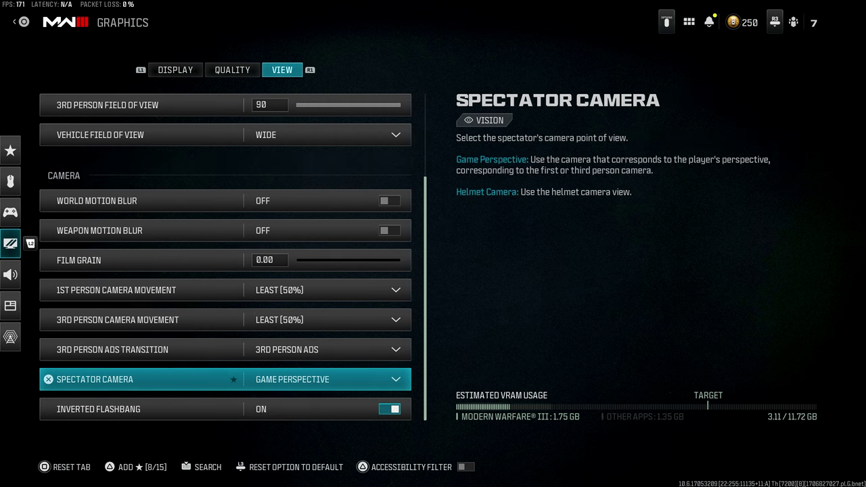
pyautogui.press('Down')
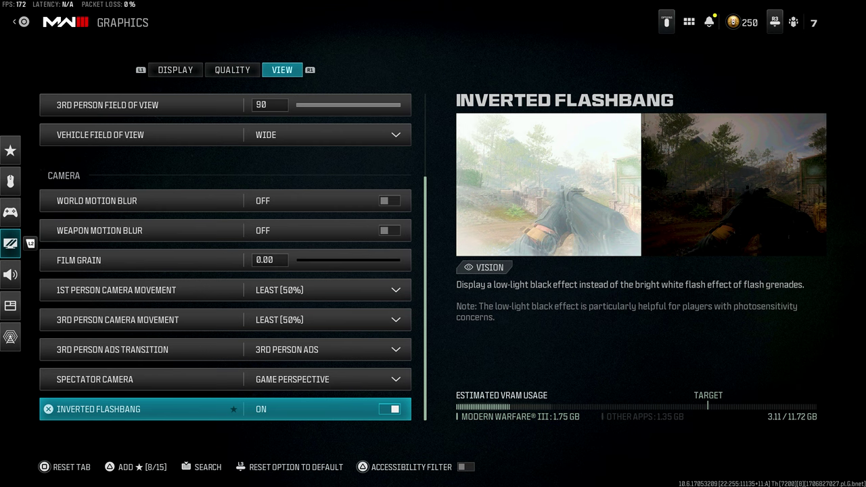
pyautogui.press('pageup')
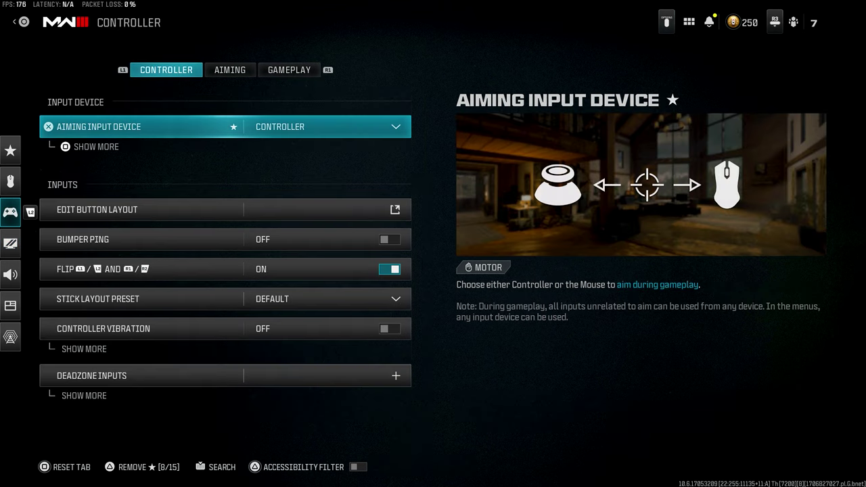
# - Review the flipped button layout bindings, Stick Layout Preset and Vibration off, then expand Deadzone Inputs
pyautogui.press('Down')
pyautogui.press('Return')
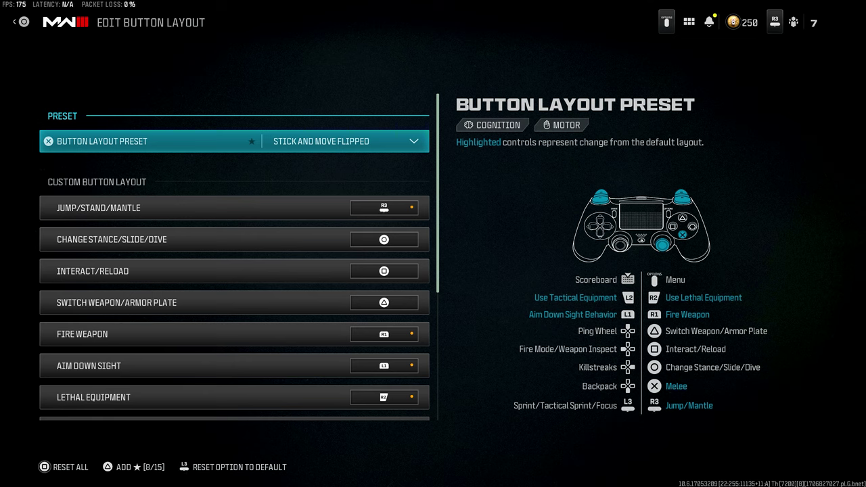
pyautogui.press('Down')
pyautogui.press('Down')
pyautogui.press('Down')
pyautogui.press('Down')
pyautogui.press('Down')
pyautogui.press('Down')
pyautogui.press('Down')
pyautogui.press('Down')
pyautogui.press('Down')
pyautogui.press('Down')
pyautogui.press('Down')
pyautogui.press('Down')
pyautogui.press('Down')
pyautogui.press('Down')
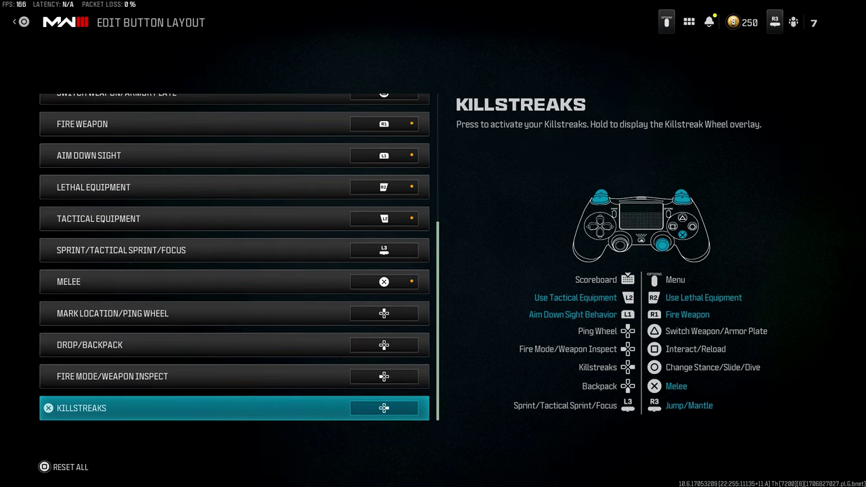
pyautogui.press('Escape')
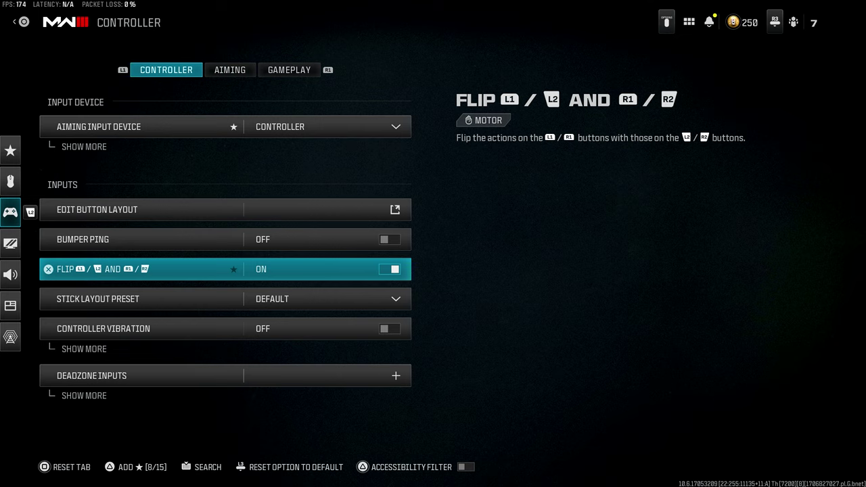
pyautogui.press('Down')
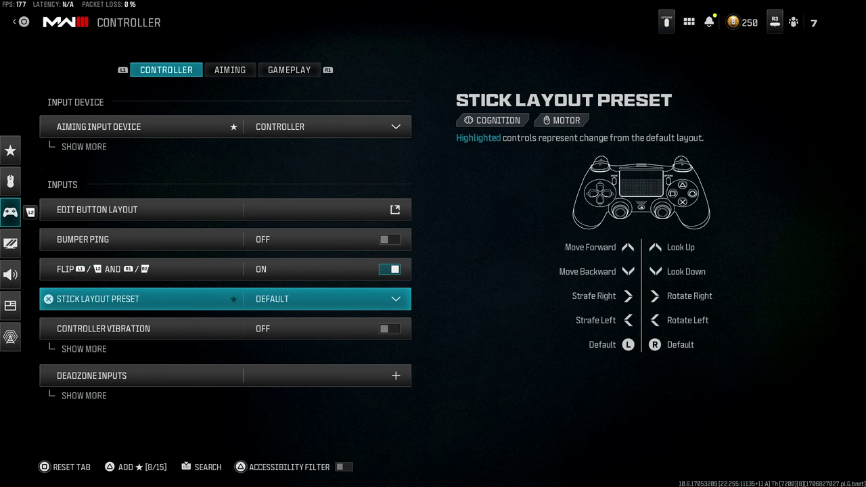
pyautogui.press('Down')
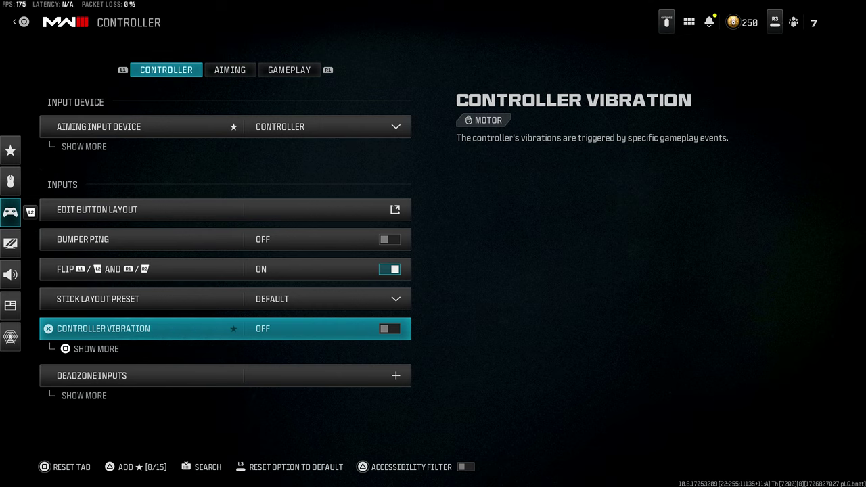
pyautogui.press('Down')
# - Set Right Stick Min deadzone to 2 and check the other stick and trigger deadzones (triggers 0)
pyautogui.press('Return')
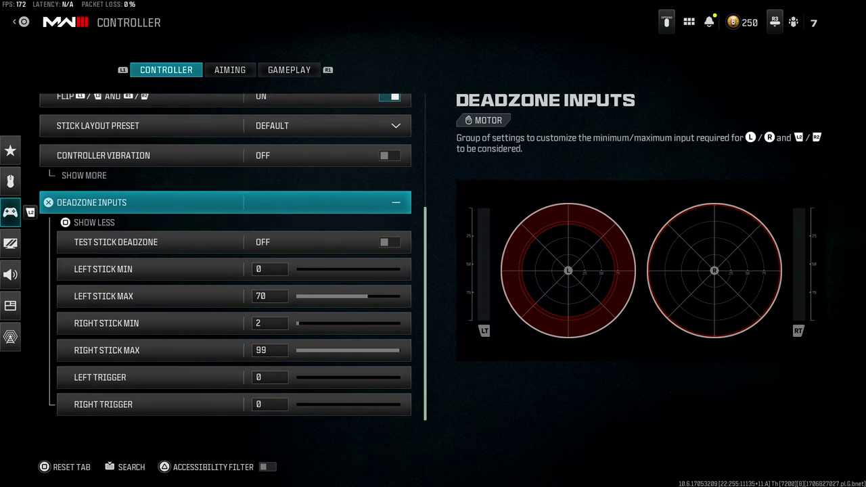
pyautogui.press('Down')
pyautogui.press('Down')
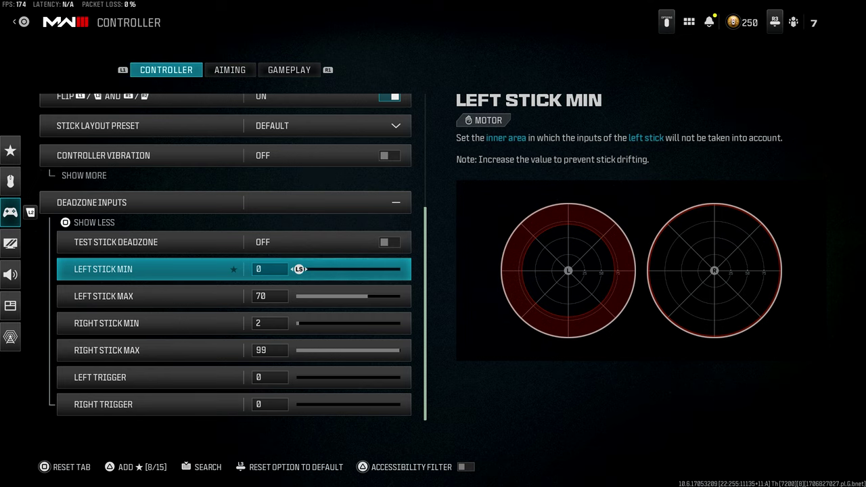
pyautogui.press('Down')
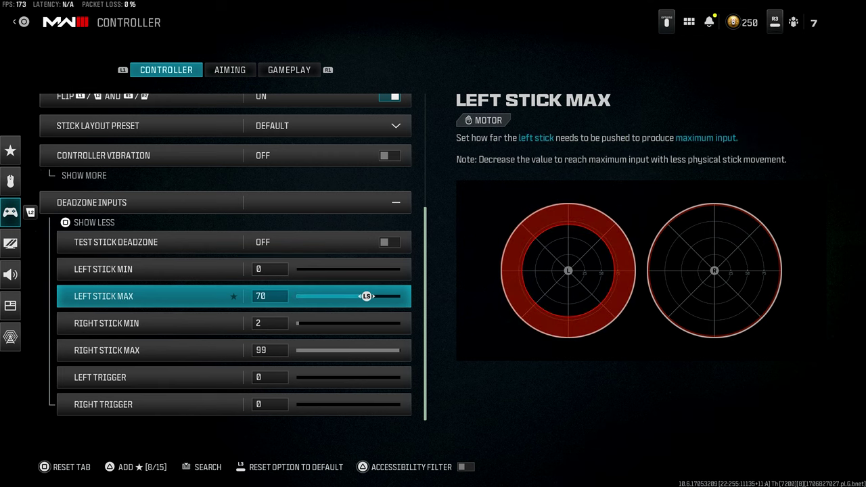
pyautogui.press('Down')
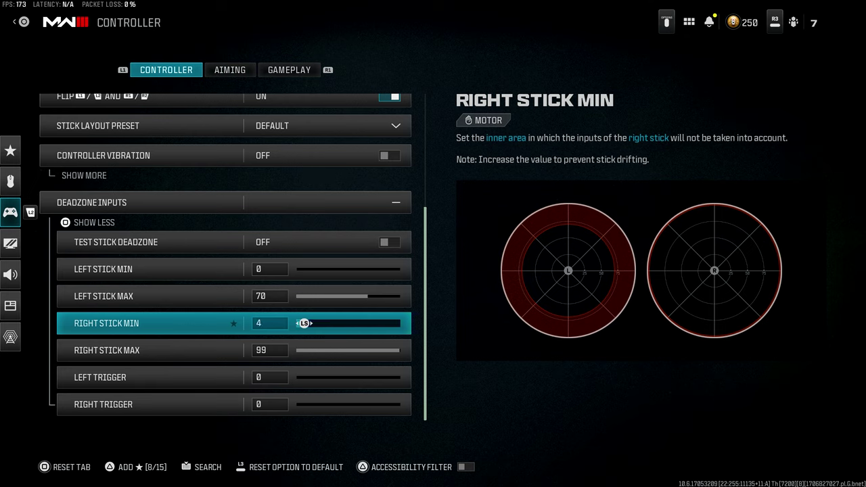
pyautogui.press('Left')
pyautogui.press('Left')
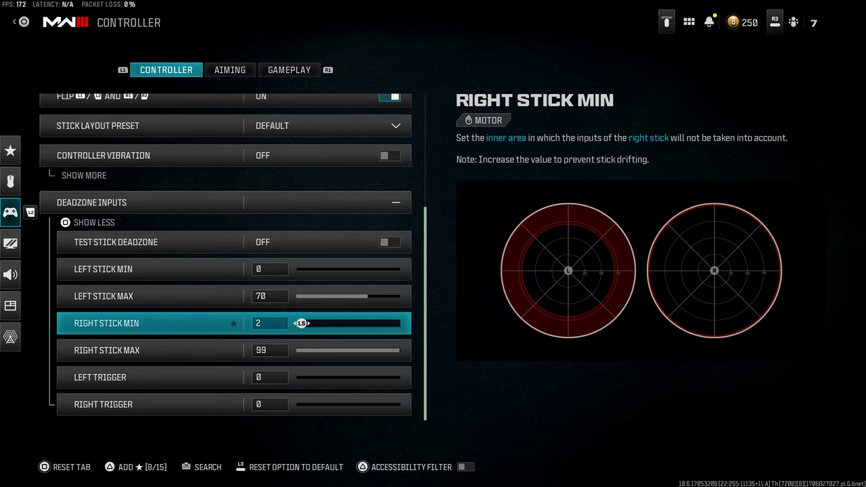
pyautogui.press('Left')
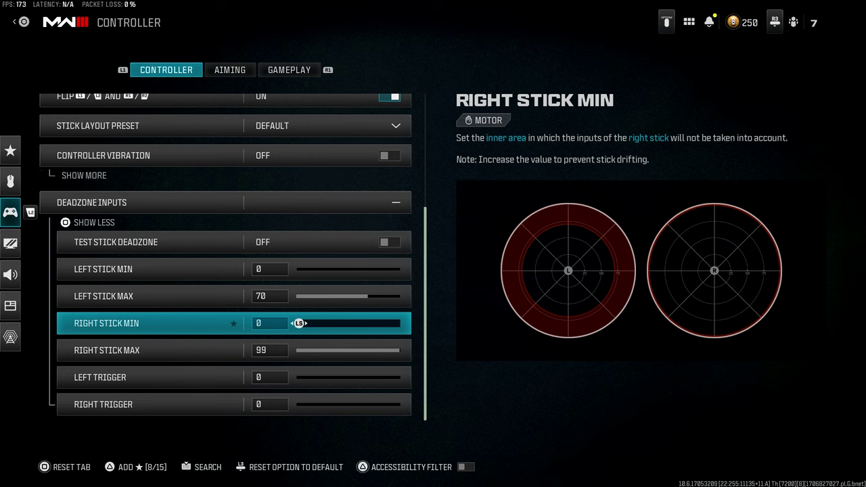
pyautogui.press('Right')
pyautogui.press('Right')
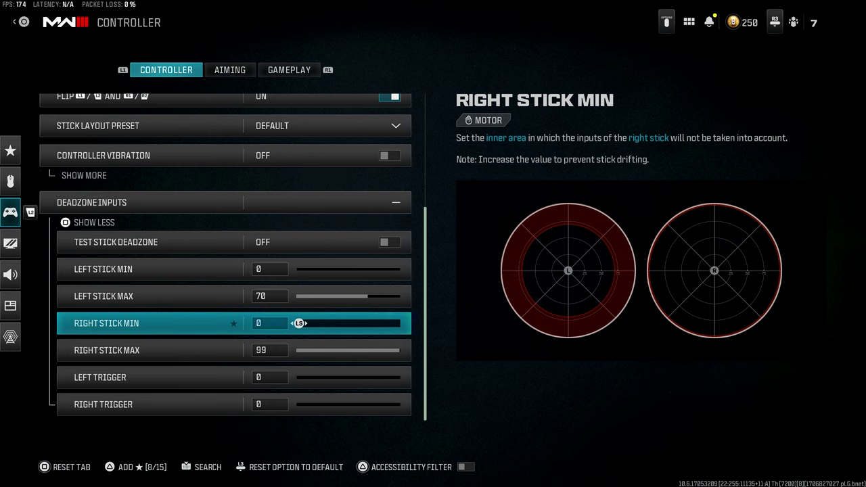
pyautogui.press('Right')
pyautogui.press('Right')
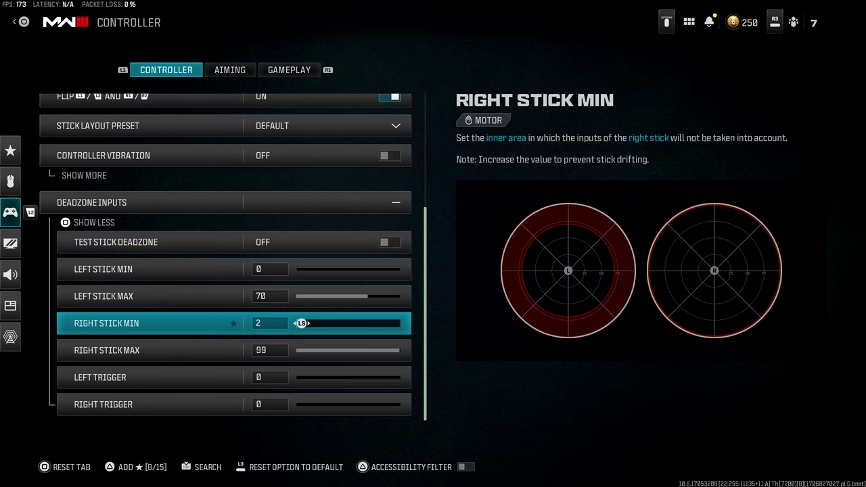
pyautogui.press('Down')
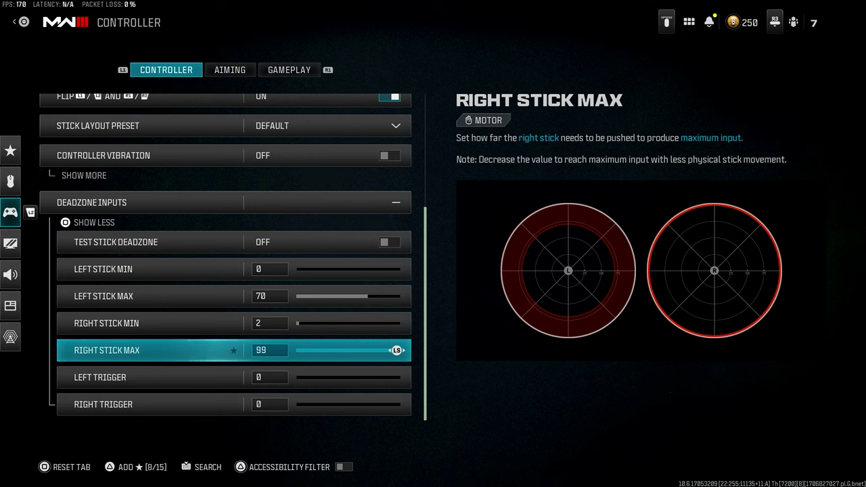
pyautogui.press('Down')
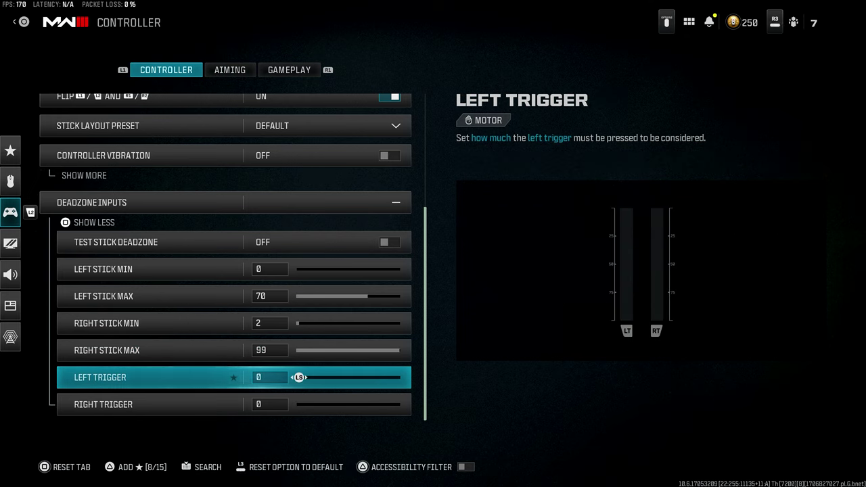
pyautogui.press('Down')
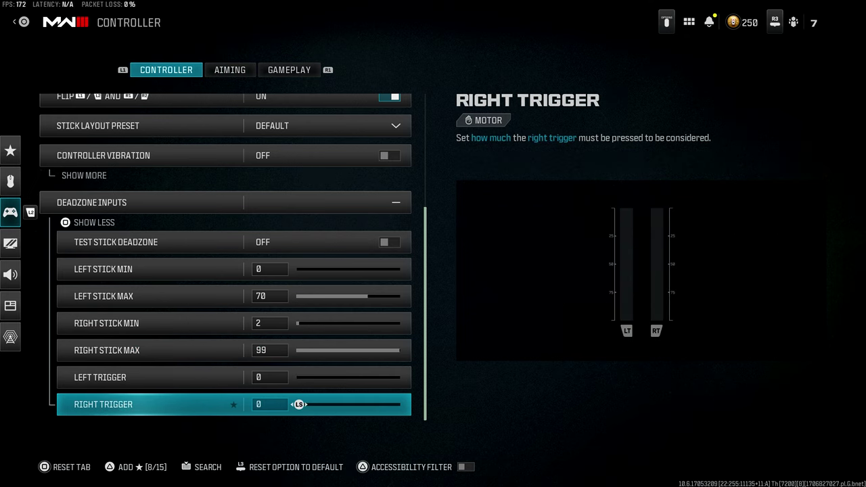
# - In Aiming settings, check horizontal and vertical stick sensitivity, both at 6
pyautogui.press('e')
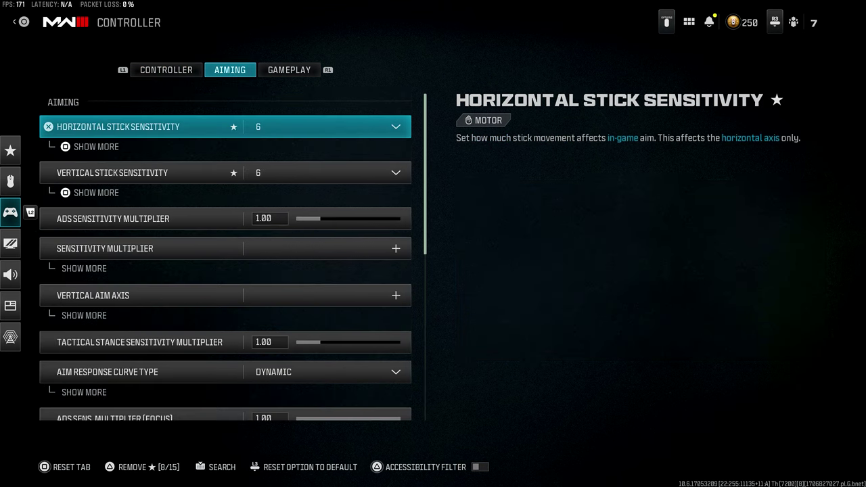
pyautogui.press('Down')
pyautogui.press('Up')
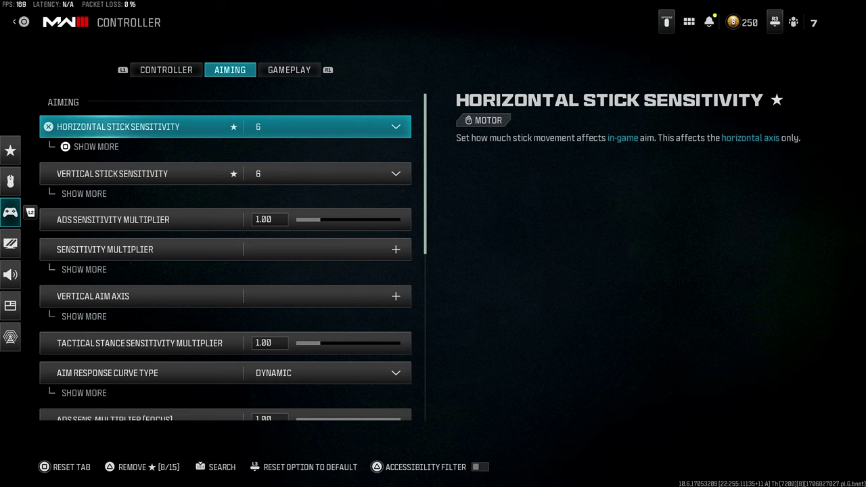
pyautogui.press('Down')
pyautogui.press('Up')
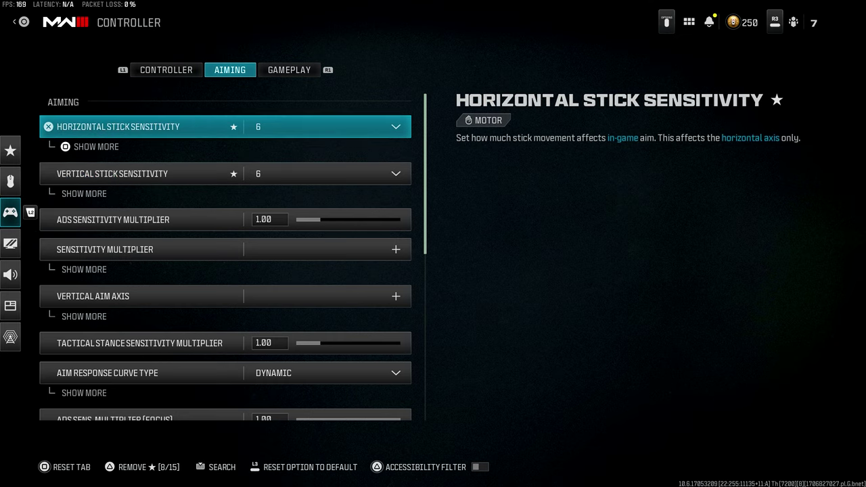
# - Review the sensitivity multipliers (all 1.00) and Dynamic aim response curve down to ADS transition timing
pyautogui.press('Down')
pyautogui.press('Down')
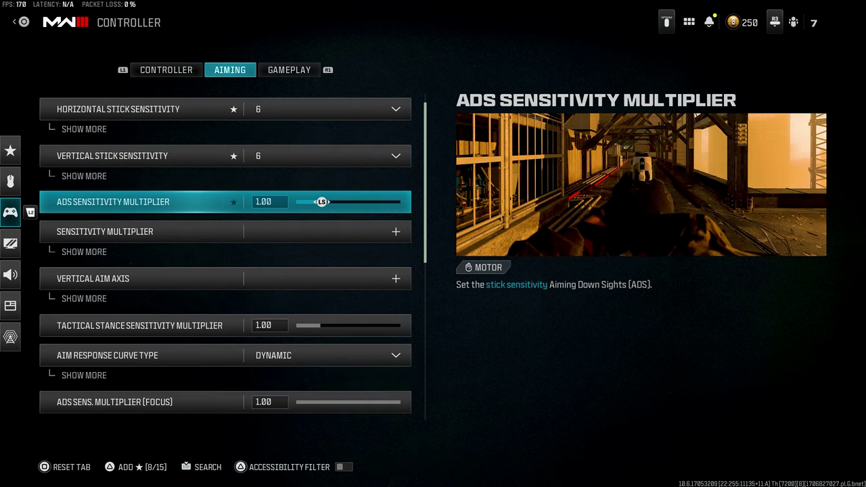
pyautogui.press('Down')
pyautogui.press('Return')
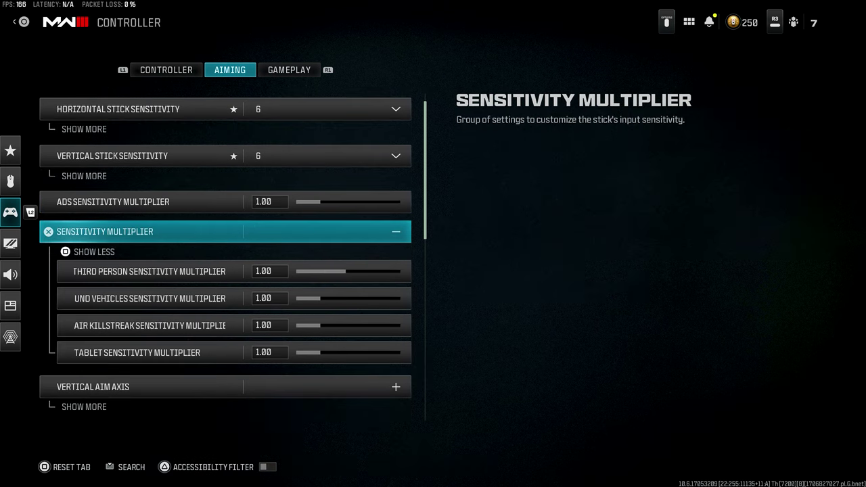
pyautogui.press('Down')
pyautogui.press('Down')
pyautogui.press('Down')
pyautogui.press('Down')
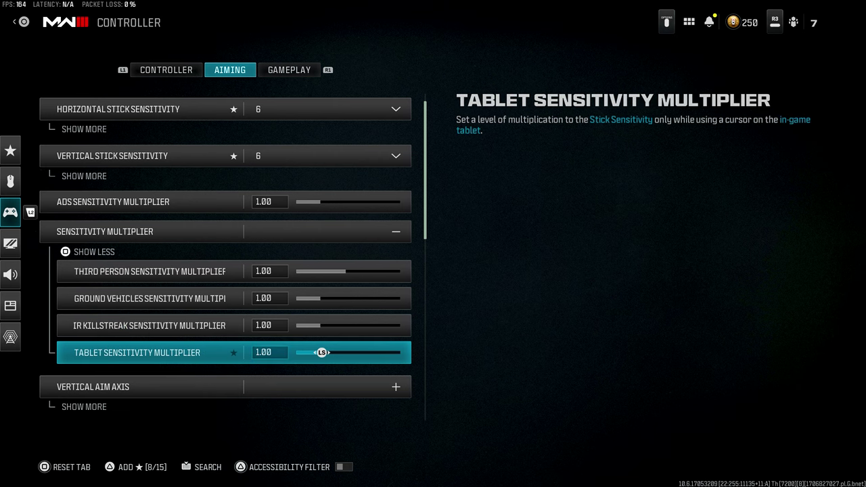
pyautogui.press('Down')
pyautogui.press('Down')
pyautogui.press('Down')
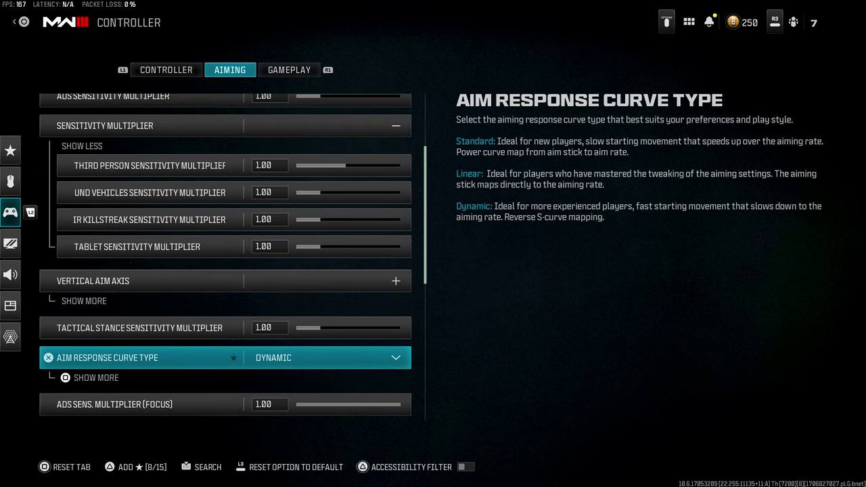
pyautogui.press('Return')
pyautogui.press('Down')
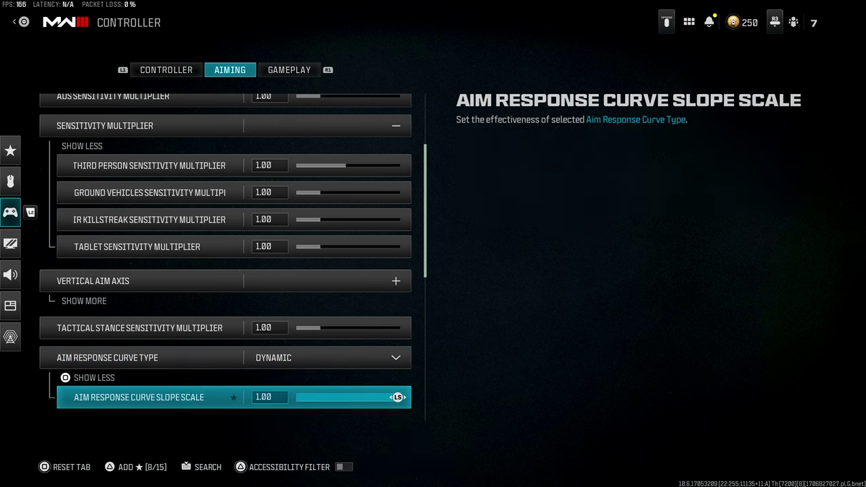
pyautogui.press('Down')
pyautogui.press('Down')
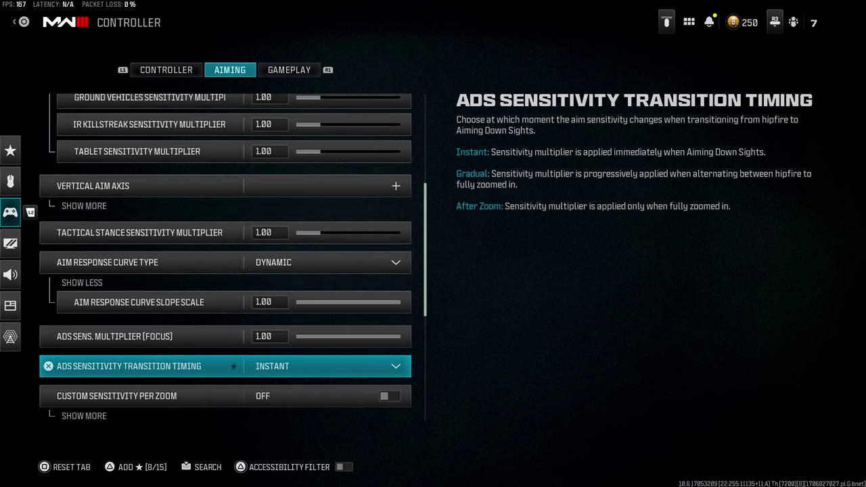
# - Keep ADS Sensitivity Transition Timing on Instant after viewing Gradual
pyautogui.press('Return')
pyautogui.press('Down')
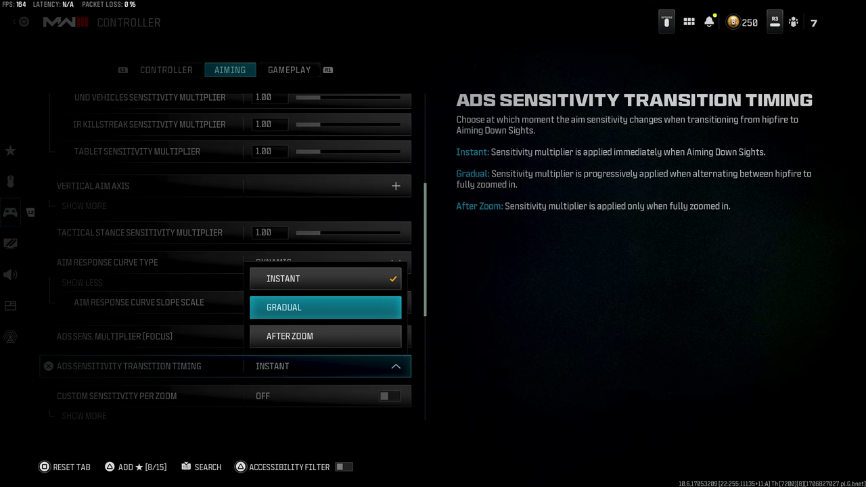
pyautogui.press('Up')
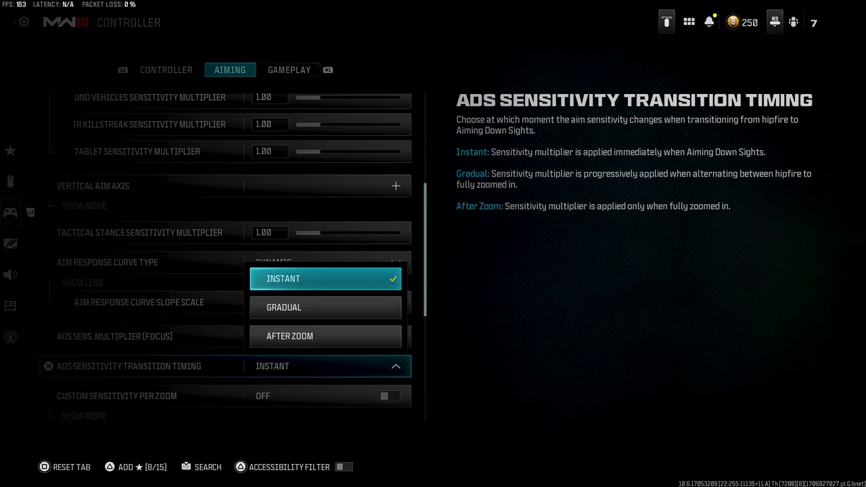
pyautogui.press('Return')
# - Check aim assist (Default, target and ADS assist on), then switch to Gameplay settings
pyautogui.press('Down')
pyautogui.press('Down')
pyautogui.press('Down')
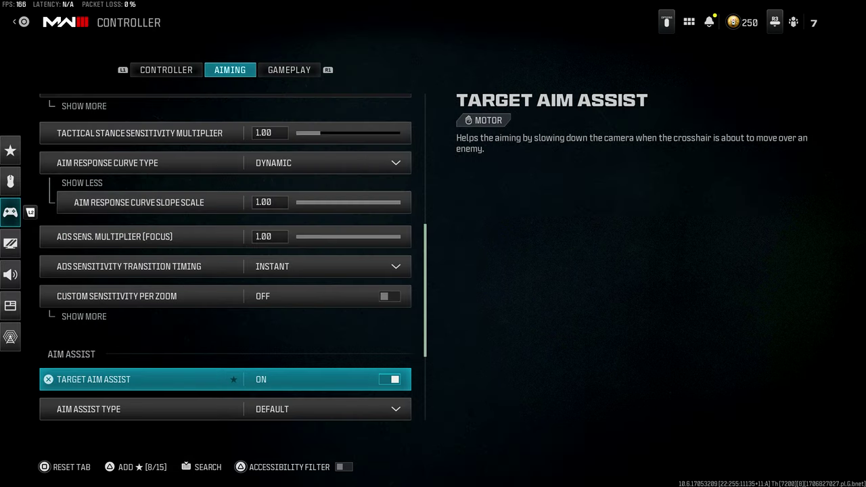
pyautogui.press('Down')
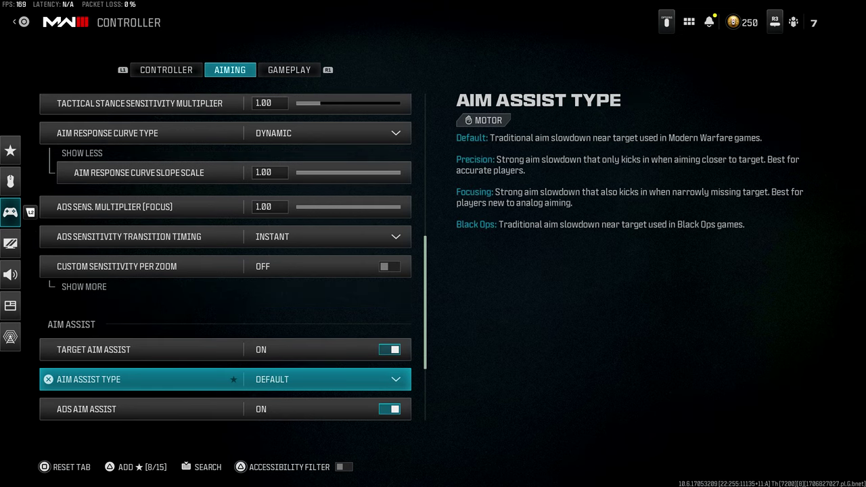
pyautogui.press('Down')
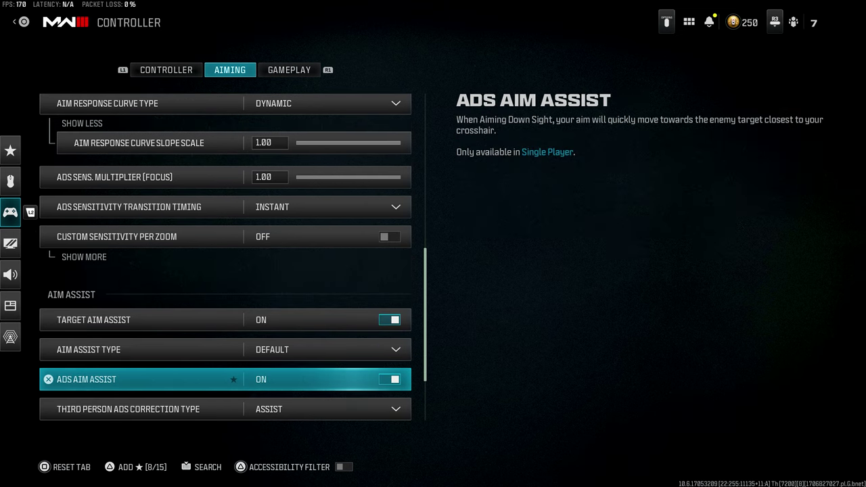
pyautogui.press('Down')
pyautogui.press('Down')
pyautogui.press('Down')
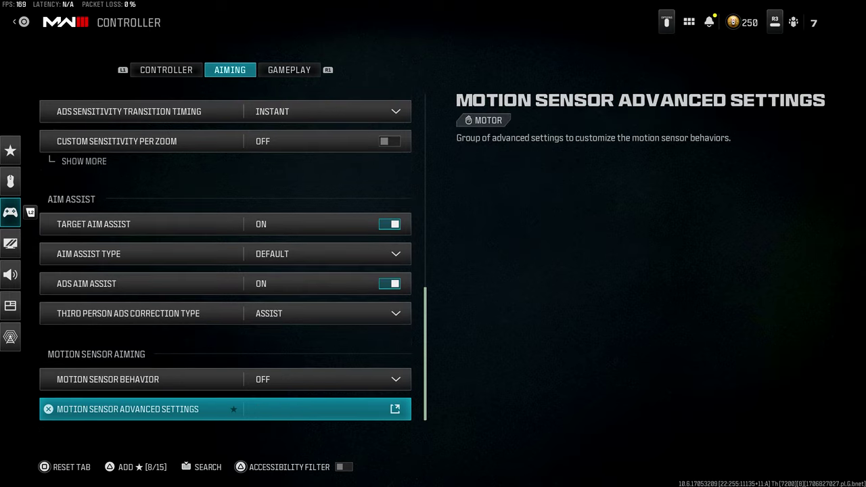
pyautogui.press('e')
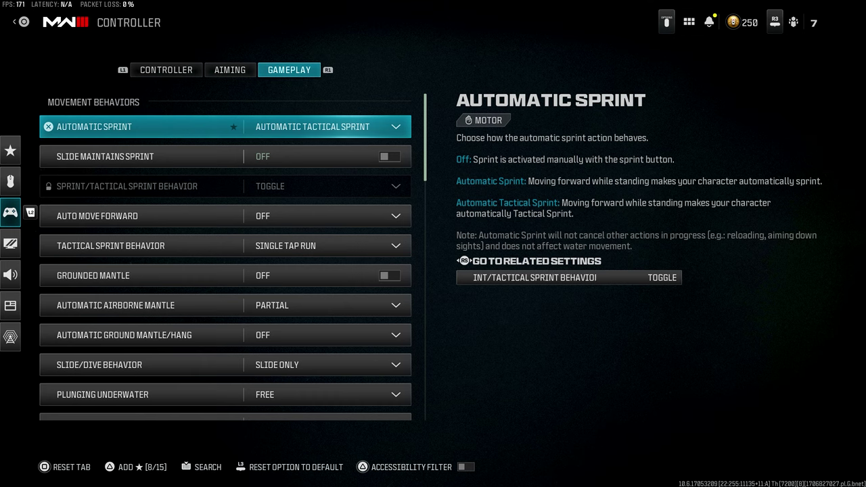
pyautogui.press('Return')
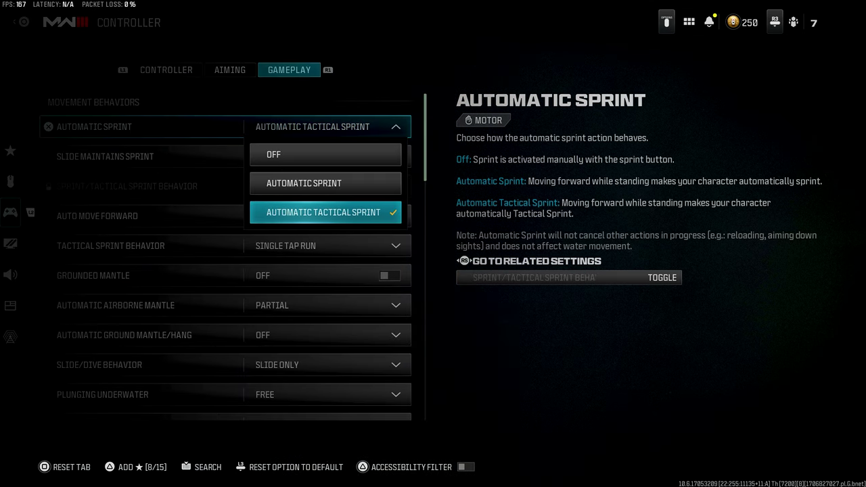
pyautogui.press('Escape')
pyautogui.press('Down')
pyautogui.press('Down')
pyautogui.press('Down')
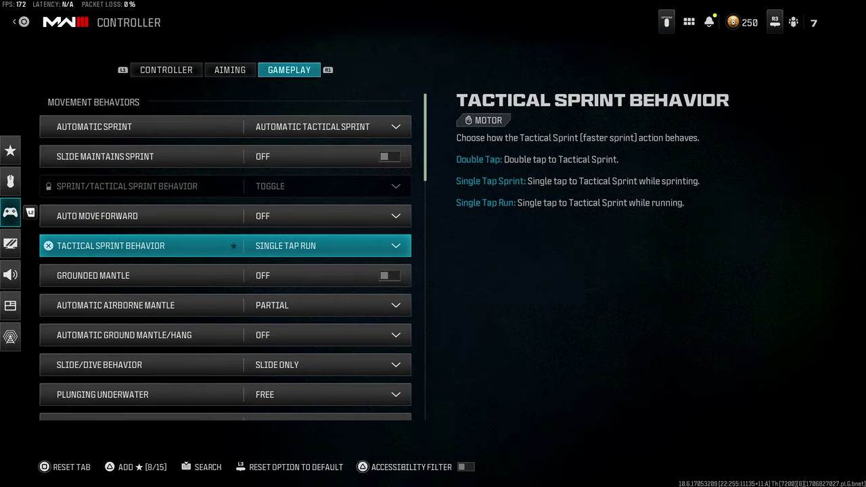
pyautogui.press('Down')
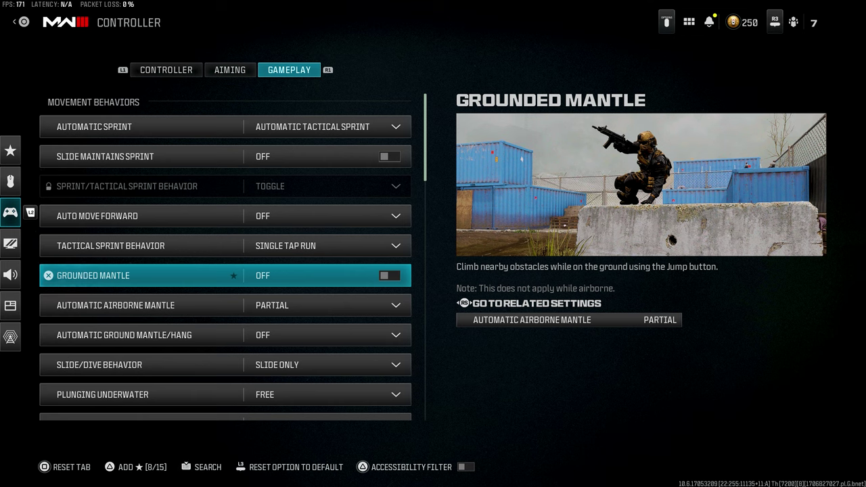
pyautogui.press('Down')
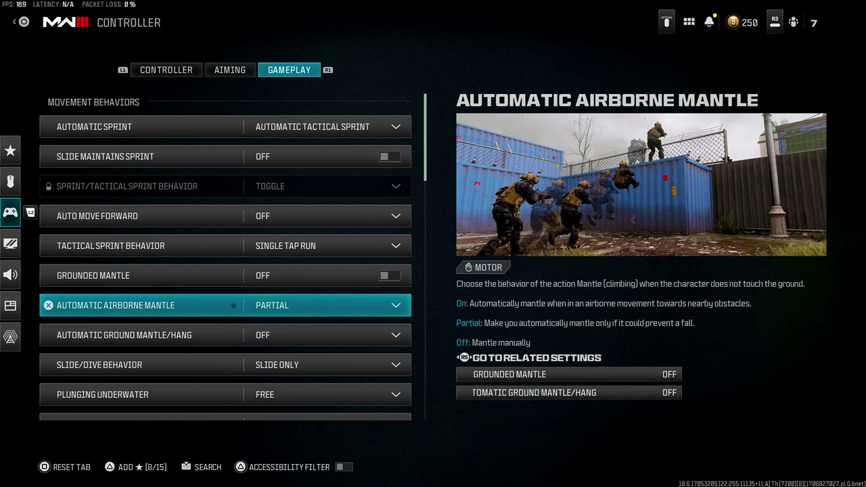
pyautogui.press('Down')
pyautogui.press('Down')
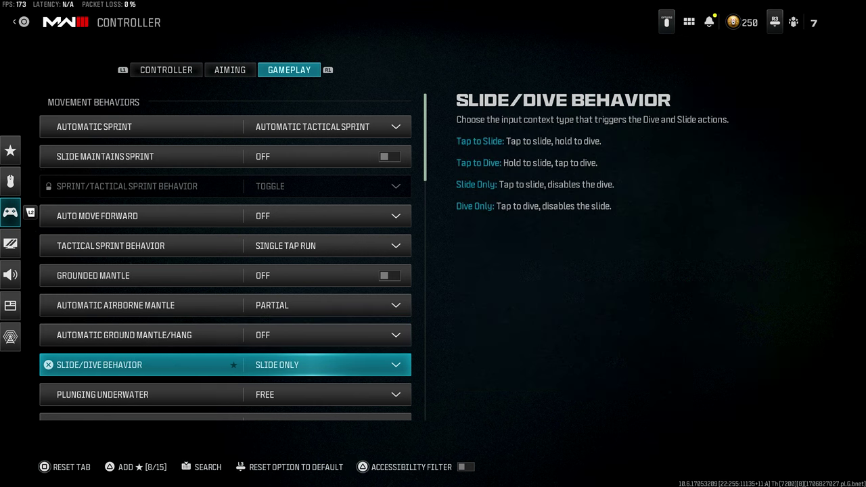
pyautogui.press('Down')
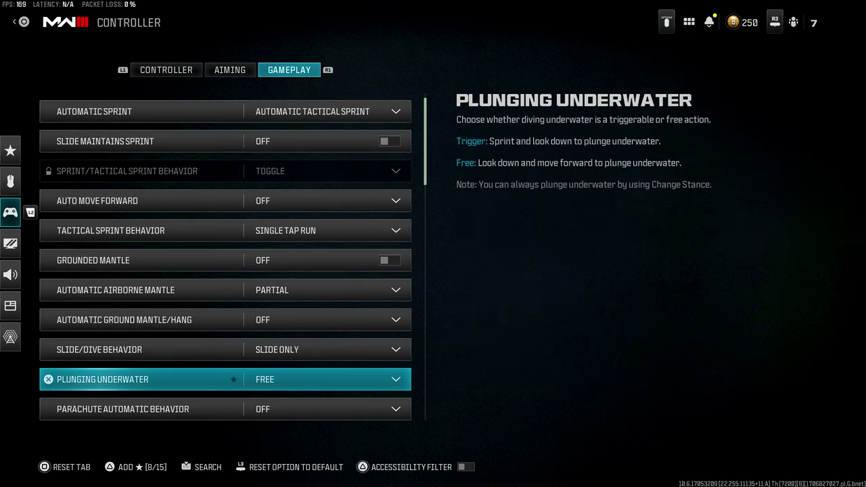
pyautogui.press('Down')
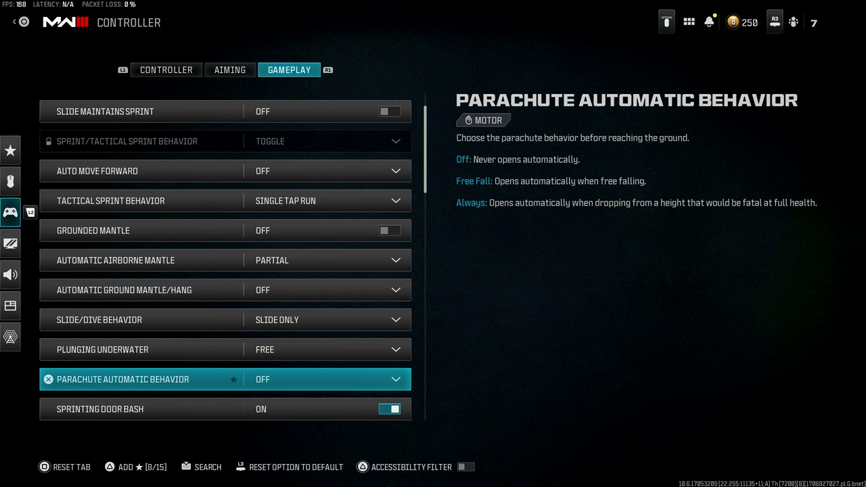
pyautogui.press('Down')
pyautogui.press('Down')
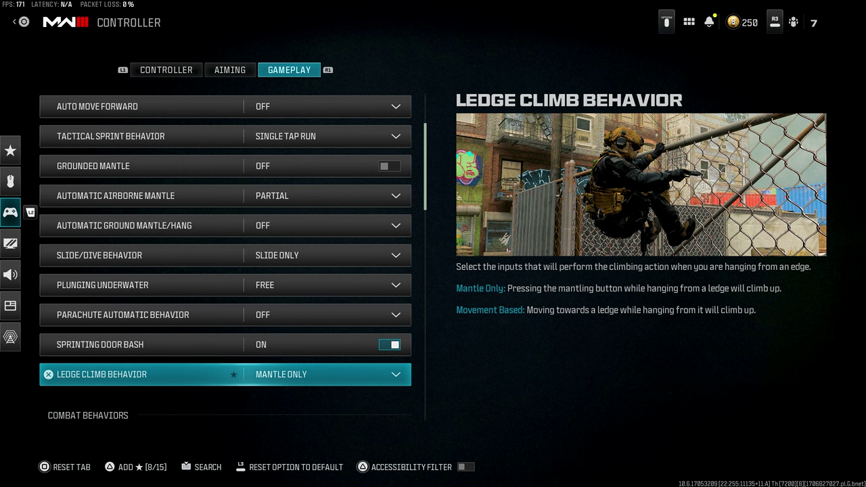
pyautogui.press('Down')
pyautogui.press('Down')
pyautogui.press('Down')
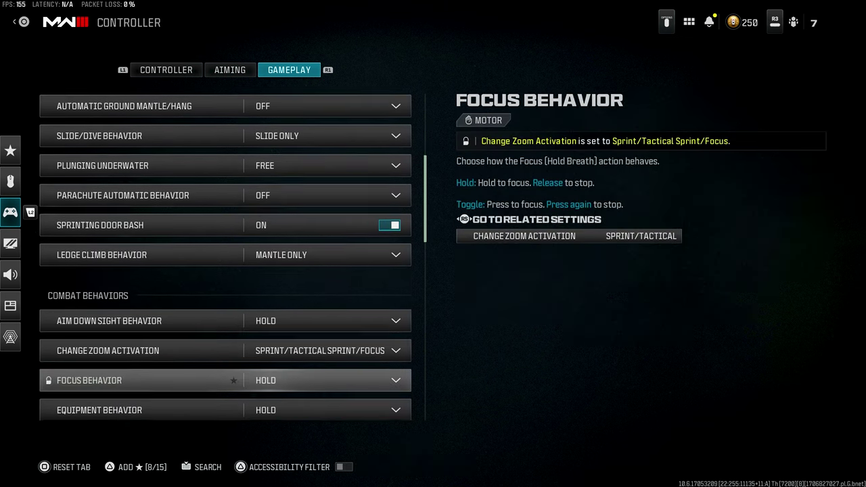
pyautogui.press('Down')
pyautogui.press('Down')
pyautogui.press('Down')
pyautogui.press('Down')
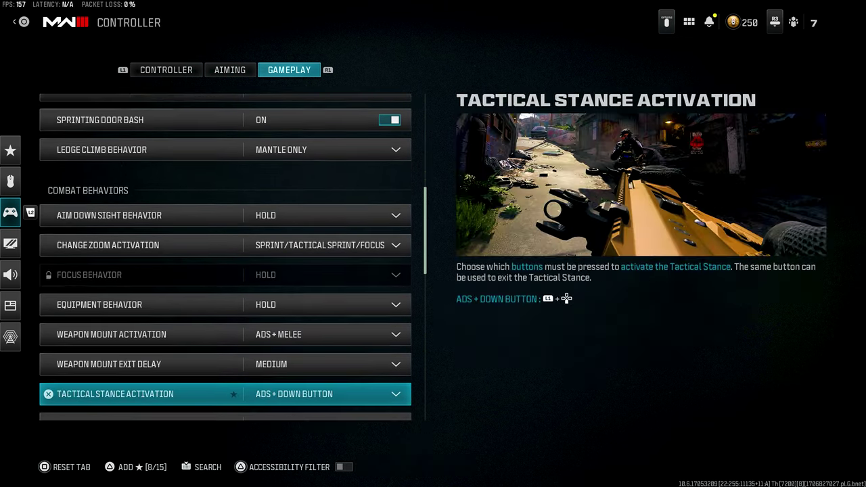
pyautogui.press('Down')
pyautogui.press('Down')
# - Keep Interact/Reload on Prioritize Interact, Armor Plate on Apply All, and Backpack Control on Stick
pyautogui.press('Return')
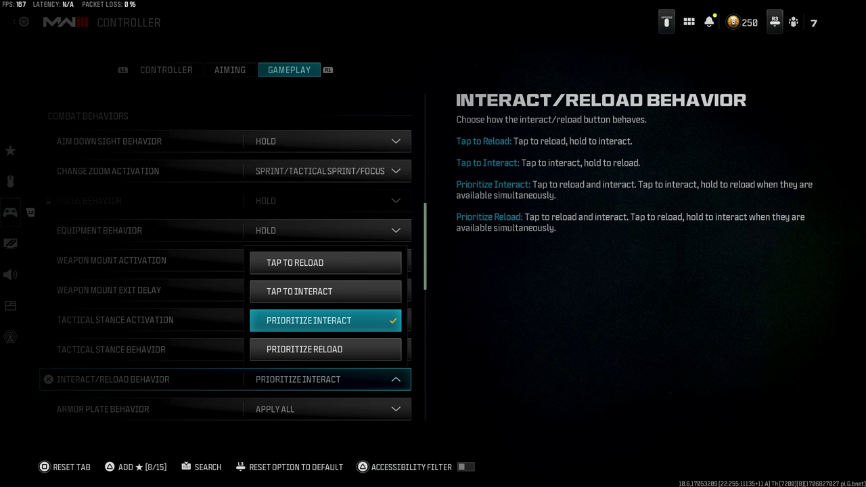
pyautogui.press('Return')
pyautogui.press('Down')
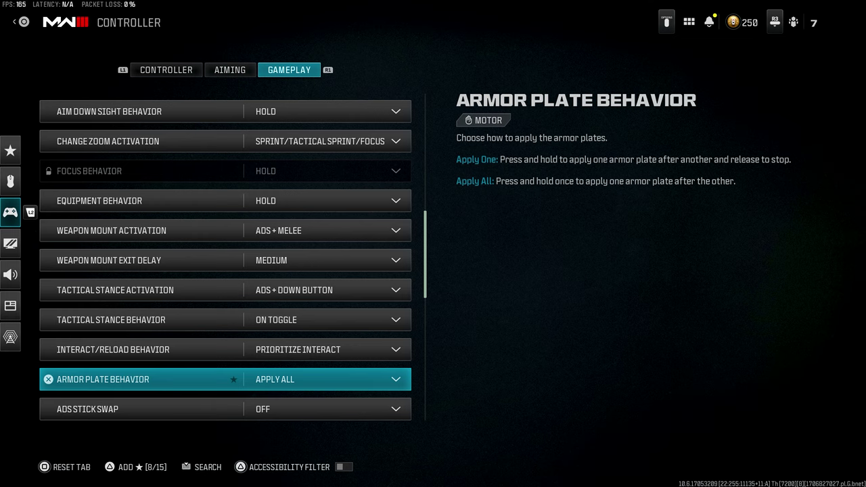
pyautogui.press('Return')
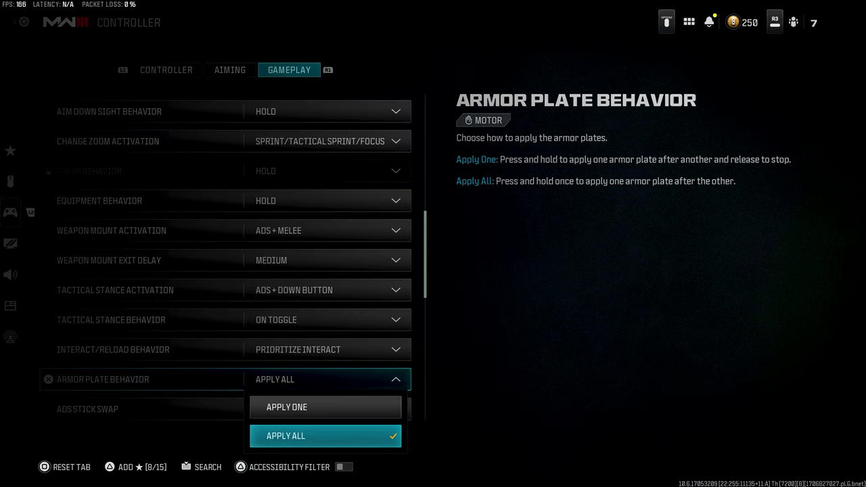
pyautogui.press('Return')
pyautogui.press('Down')
pyautogui.press('Down')
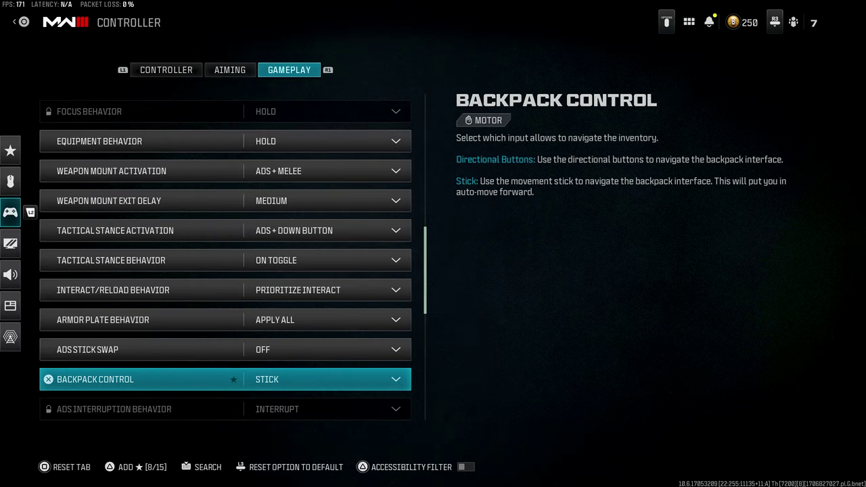
pyautogui.press('Return')
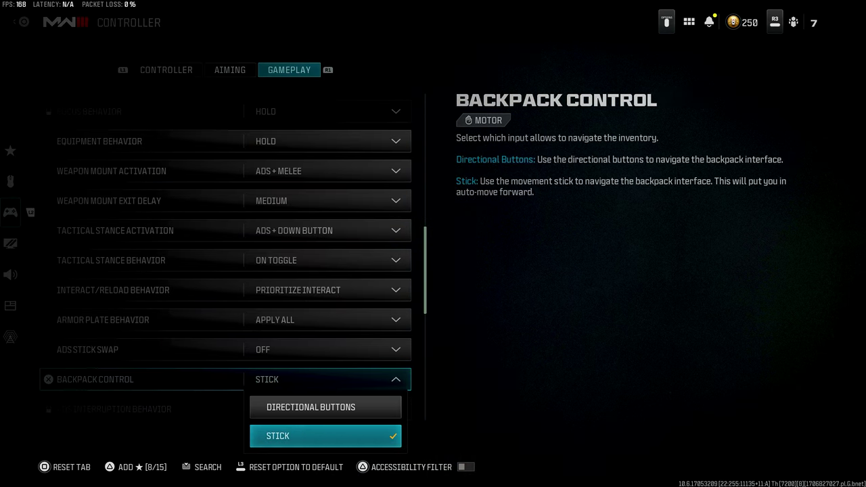
pyautogui.press('Return')
# - Review the remaining weapon, vehicle and overlay gameplay settings, then go to Interface settings
pyautogui.press('Down')
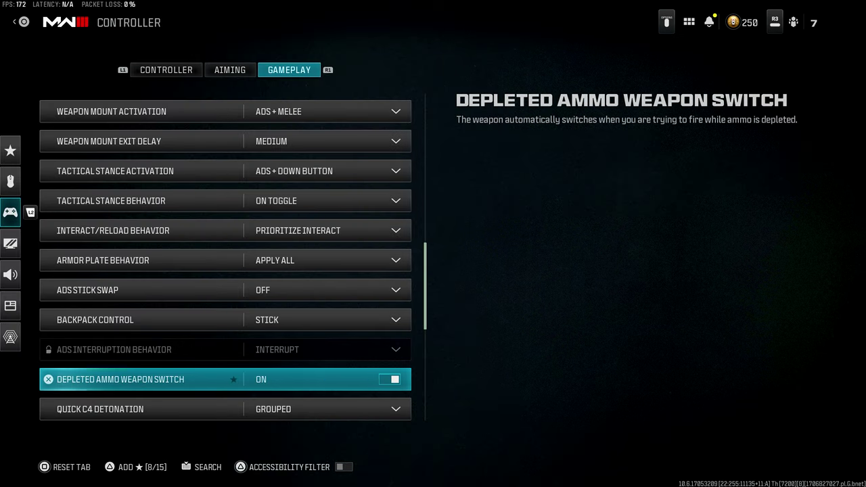
pyautogui.press('Down')
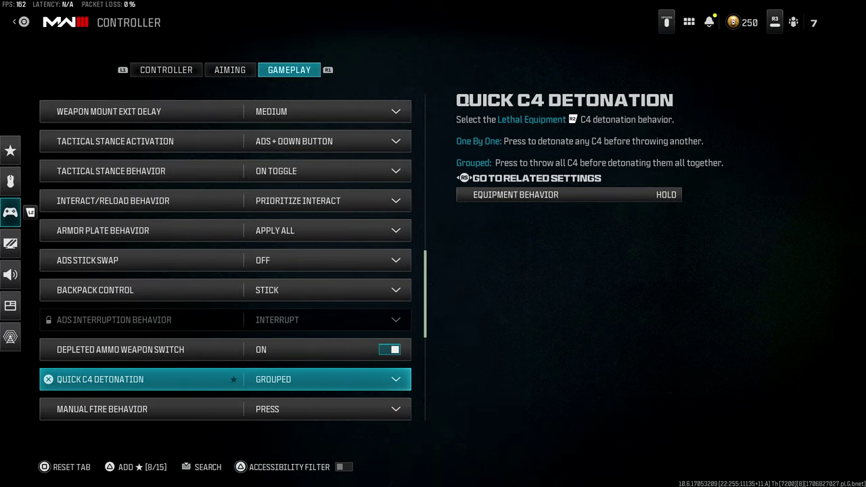
pyautogui.press('Down')
pyautogui.press('Down')
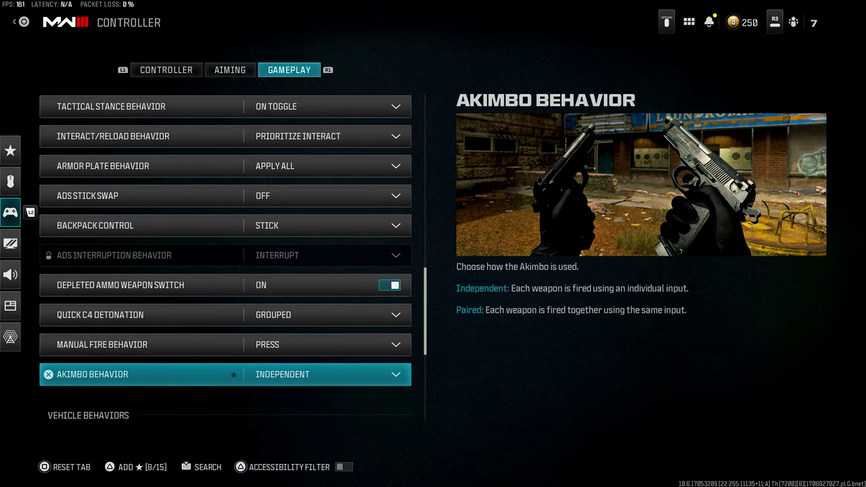
pyautogui.press('Down')
pyautogui.press('Down')
pyautogui.press('Down')
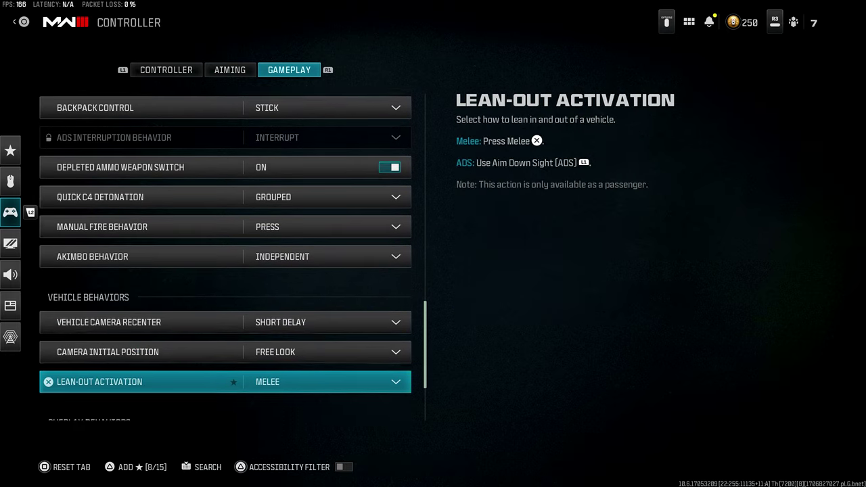
pyautogui.press('Down')
pyautogui.press('Down')
pyautogui.press('Down')
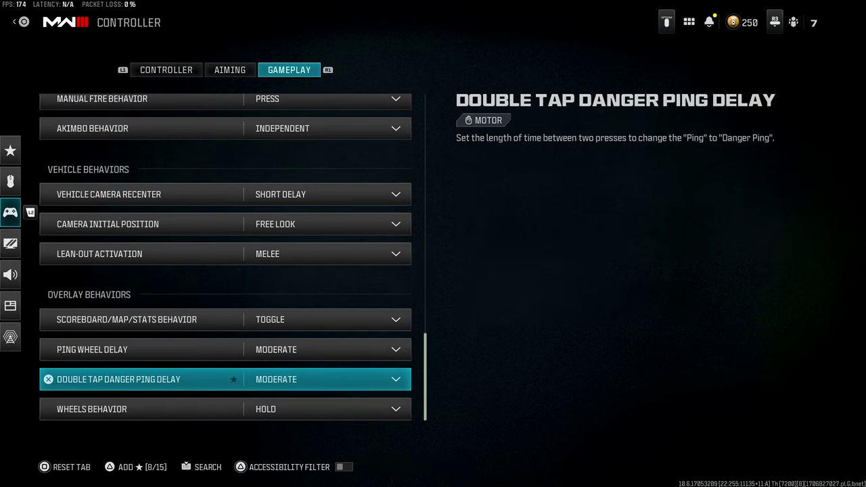
pyautogui.press('Down')
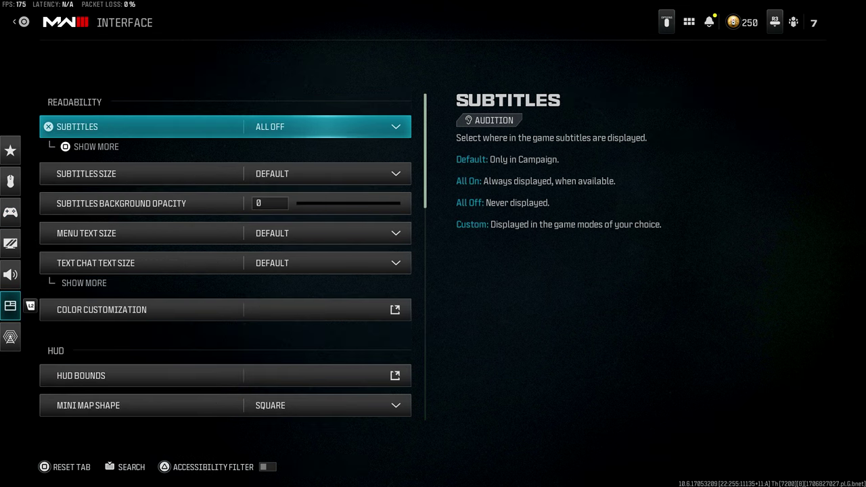
# - Open Color Customization and review Custom HUD palette, Filter 2 on both, and color intensities
pyautogui.press('Down')
pyautogui.press('Down')
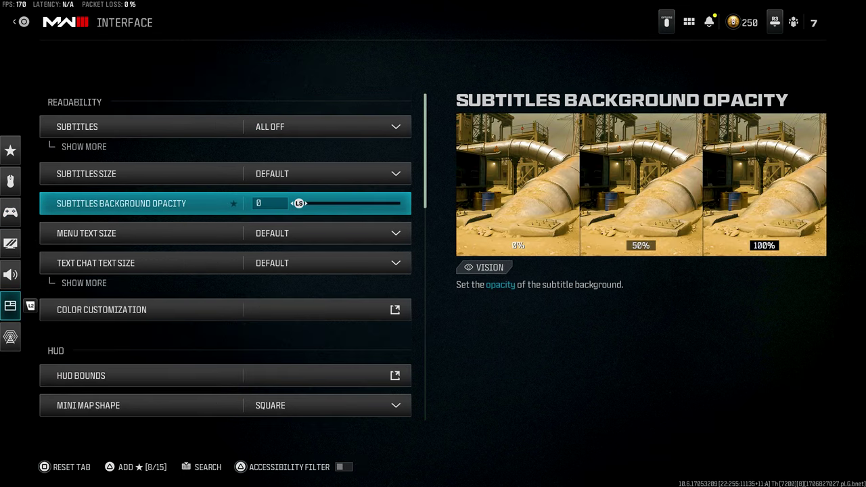
pyautogui.press('Down')
pyautogui.press('Down')
pyautogui.press('Down')
pyautogui.press('Return')
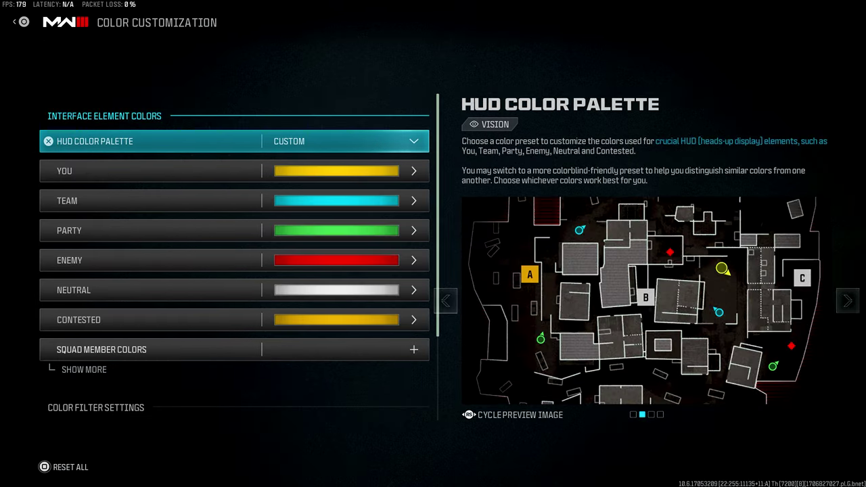
pyautogui.press('Down')
pyautogui.press('Down')
pyautogui.press('Down')
pyautogui.press('Down')
pyautogui.press('Down')
pyautogui.press('Down')
pyautogui.press('Down')
pyautogui.press('Down')
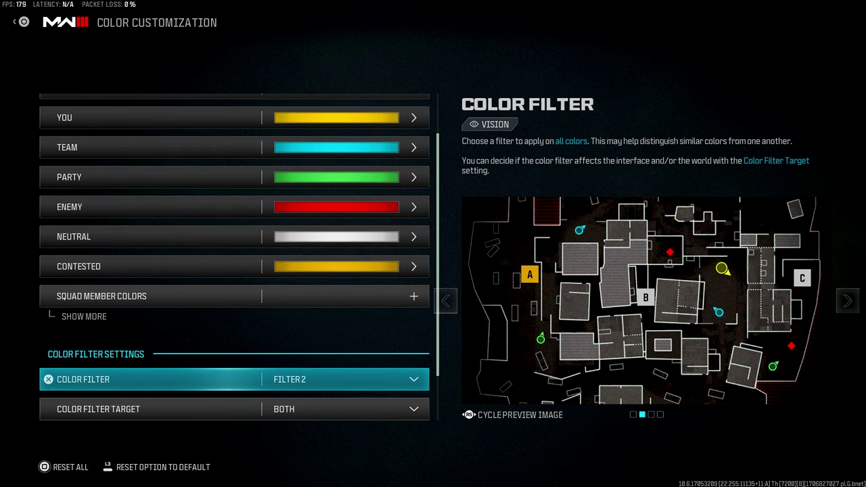
pyautogui.press('Down')
pyautogui.press('Up')
pyautogui.press('Down')
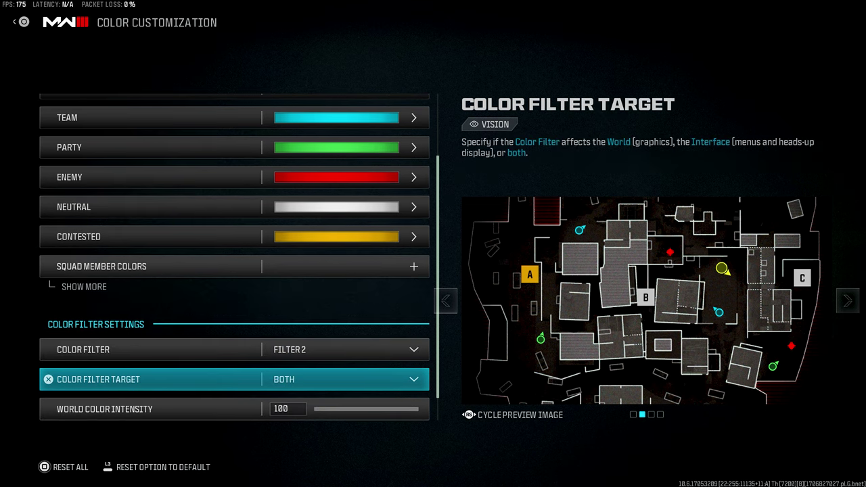
pyautogui.press('Down')
pyautogui.press('Down')
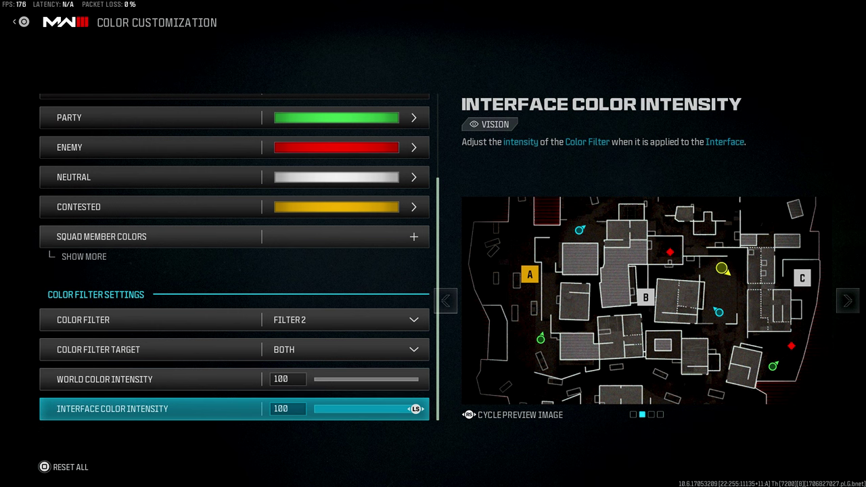
pyautogui.press('Down')
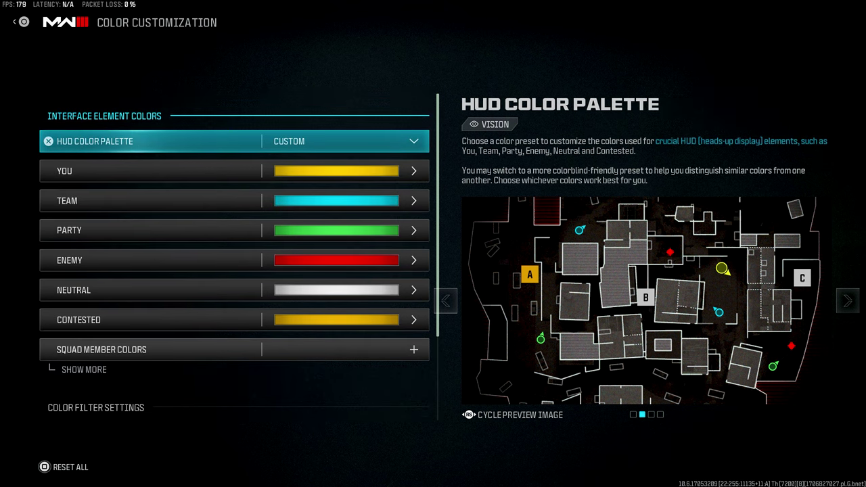
# - On the Audio tab, keep Audio Mix set to PC Speaker
pyautogui.press('q')
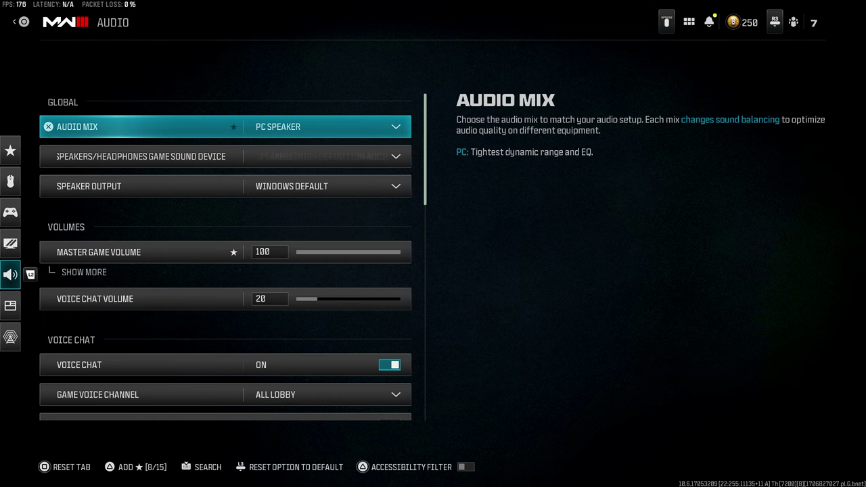
pyautogui.press('Return')
pyautogui.press('Escape')
# - Review the sub-volumes under Master: music 0, dialogue 50, effects 70
pyautogui.press('Down')
pyautogui.press('Down')
pyautogui.press('Down')
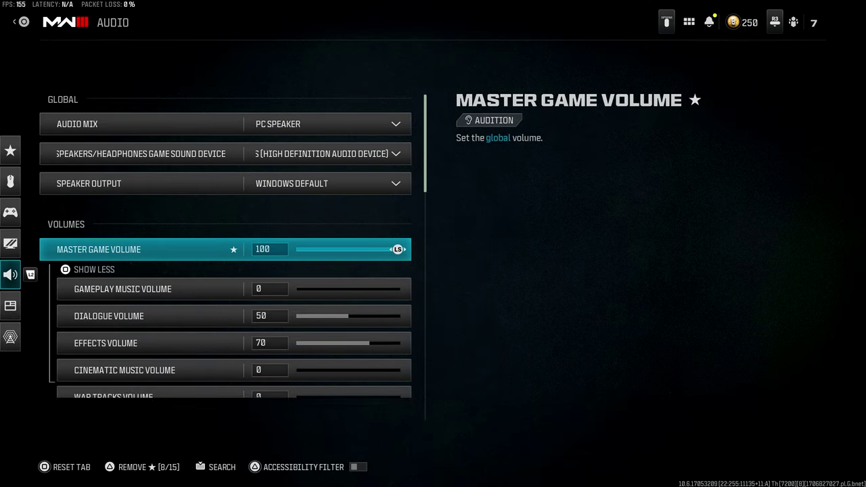
pyautogui.press('Down')
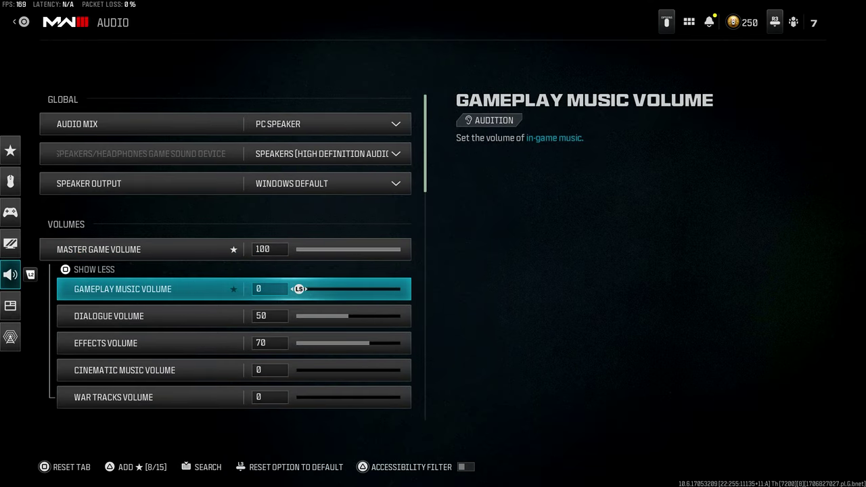
pyautogui.press('Down')
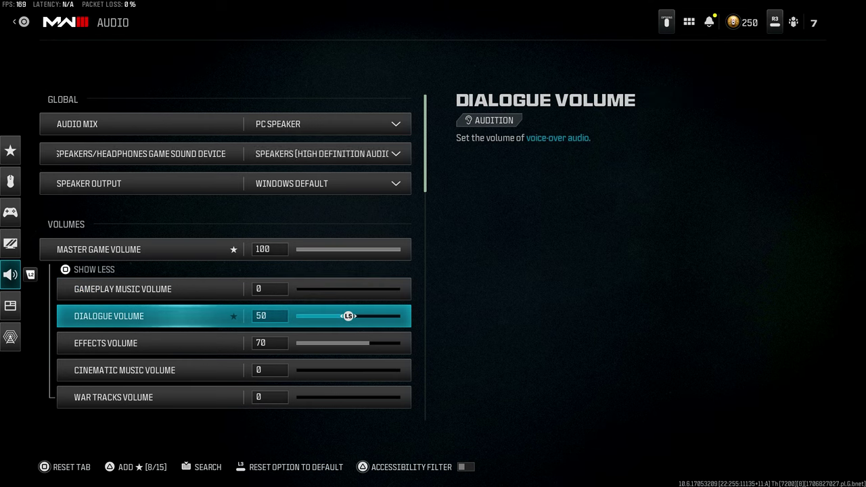
pyautogui.press('Down')
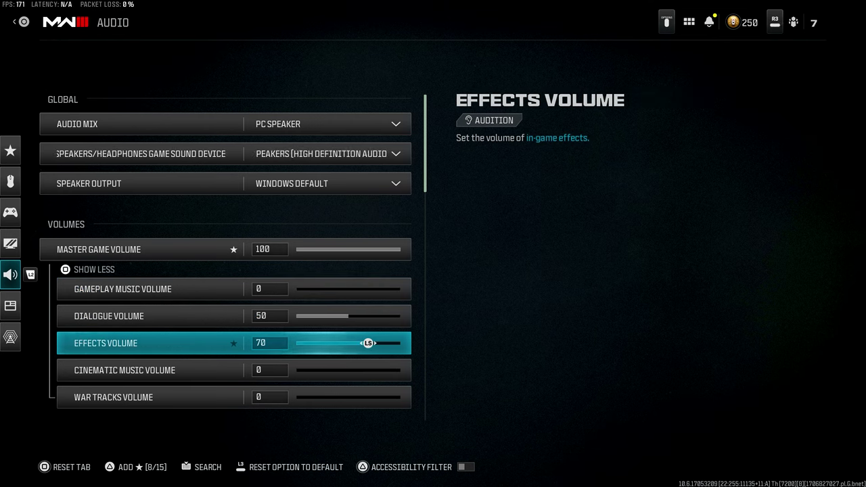
pyautogui.press('Down')
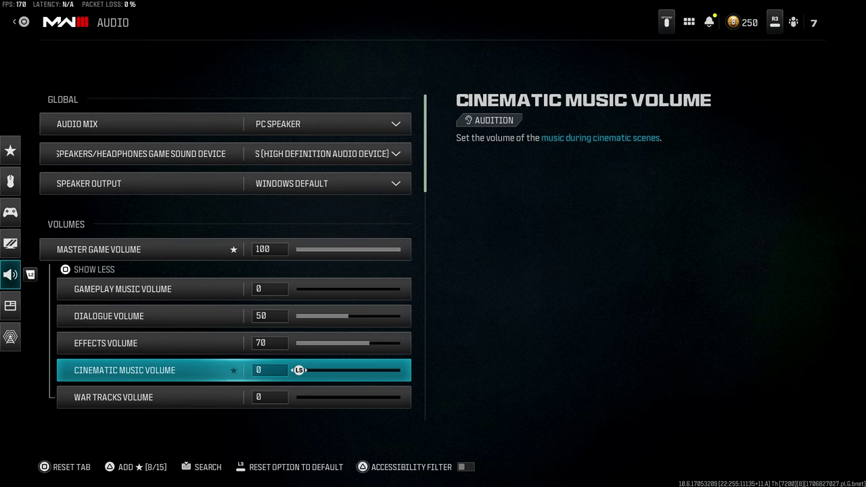
pyautogui.press('Down')
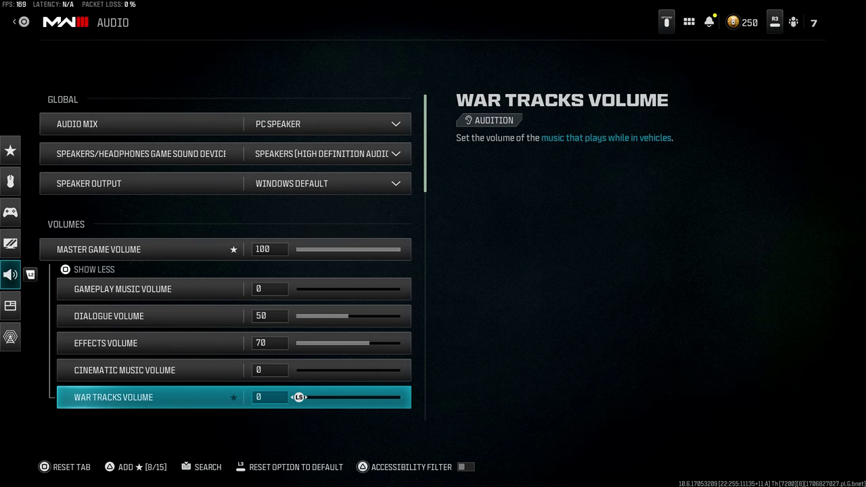
pyautogui.press('Down')
pyautogui.press('Down')
pyautogui.press('Down')
pyautogui.press('Down')
pyautogui.press('Down')
pyautogui.press('Down')
pyautogui.press('Down')
pyautogui.press('Down')
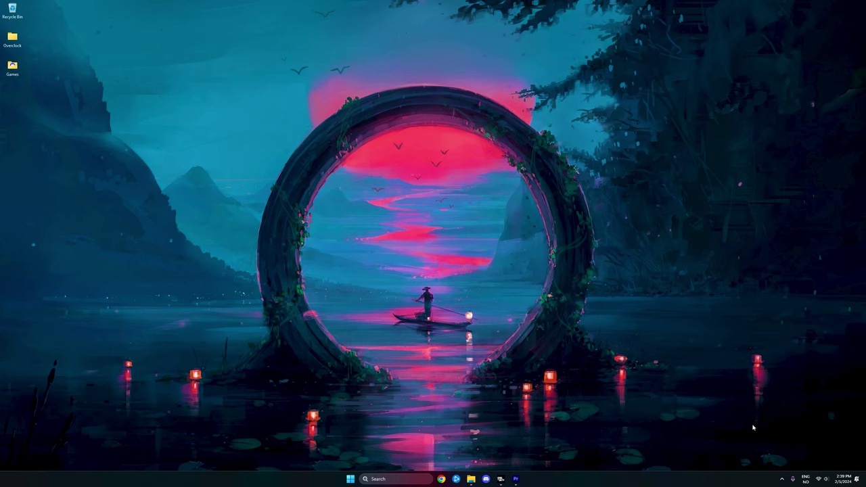
# - From the tray speaker's Sound settings, open the classic Sound panel's playback device list
pyautogui.rightClick(827, 480)
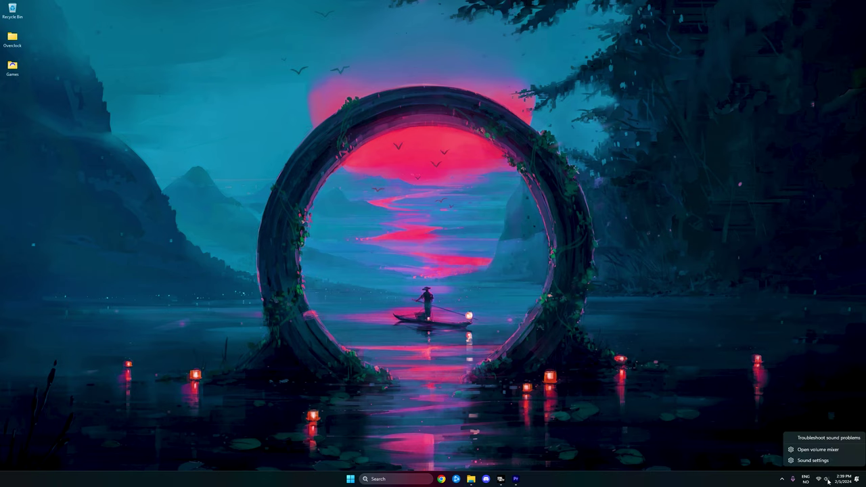
pyautogui.click(812, 461)
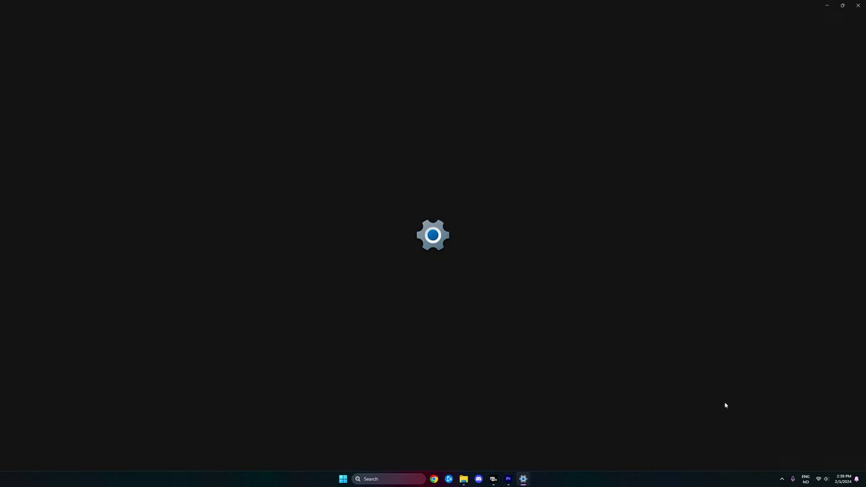
pyautogui.scroll(-5, 620, 351)
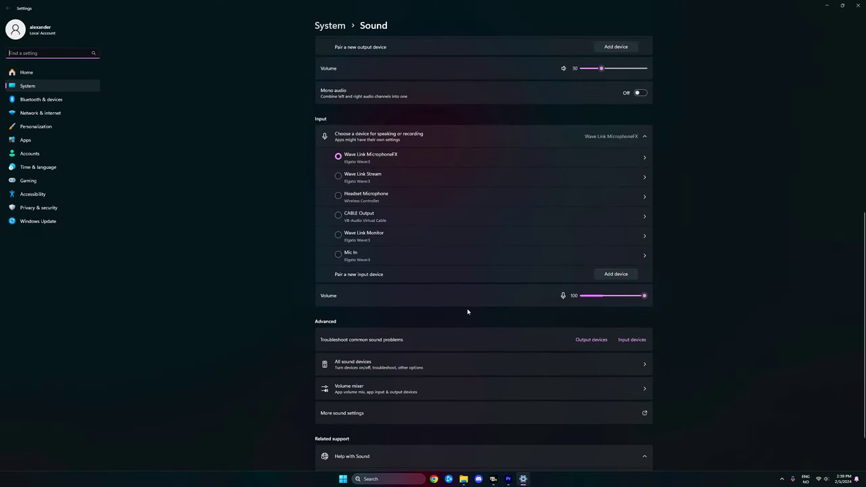
pyautogui.click(404, 410)
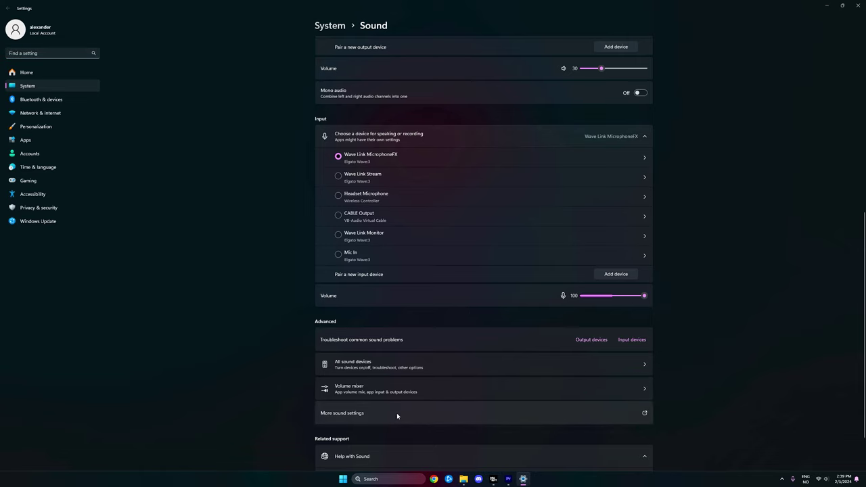
pyautogui.moveTo(197, 126); pyautogui.dragTo(204, 158)
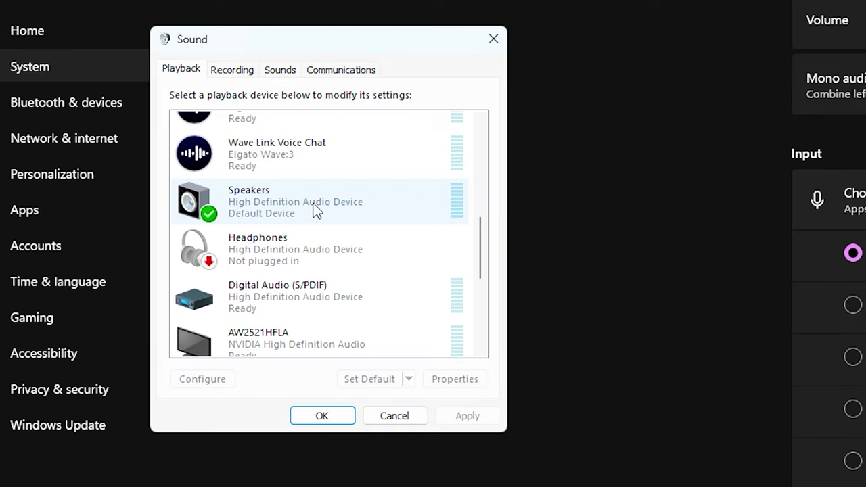
# - Turn on Loudness Equalization with Short release time in the Speakers properties and apply
pyautogui.rightClick(135, 138)
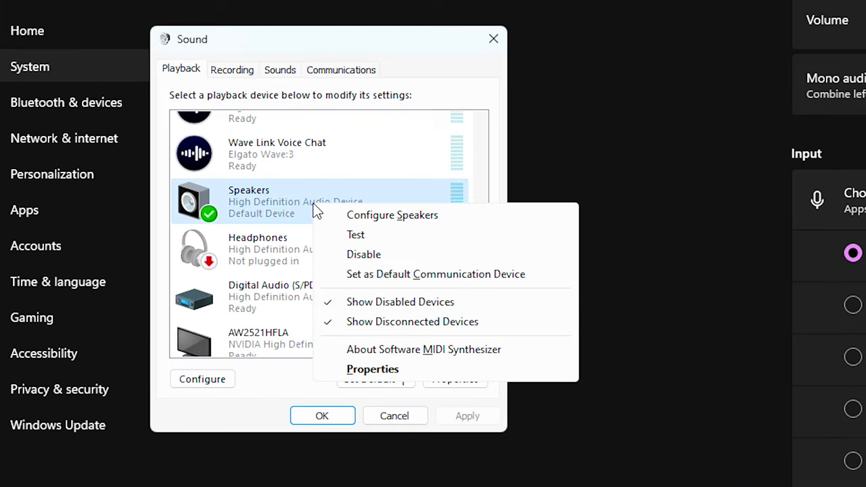
pyautogui.click(404, 377)
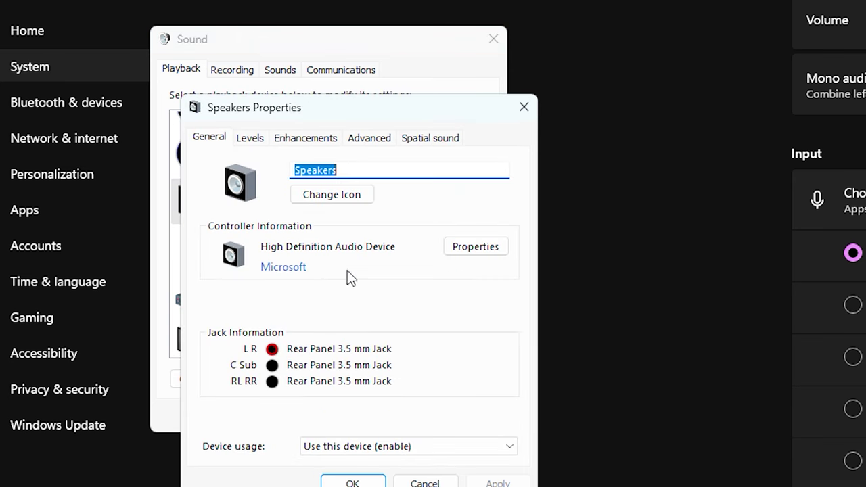
pyautogui.click(292, 138)
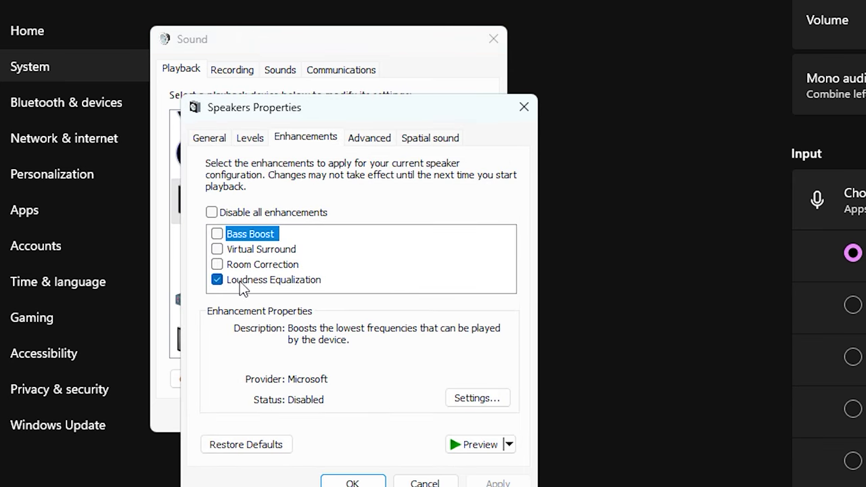
pyautogui.click(263, 283)
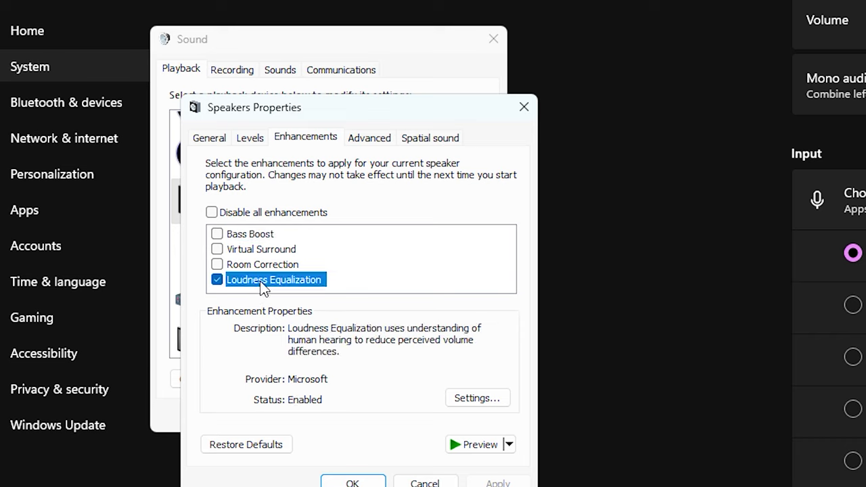
pyautogui.click(456, 399)
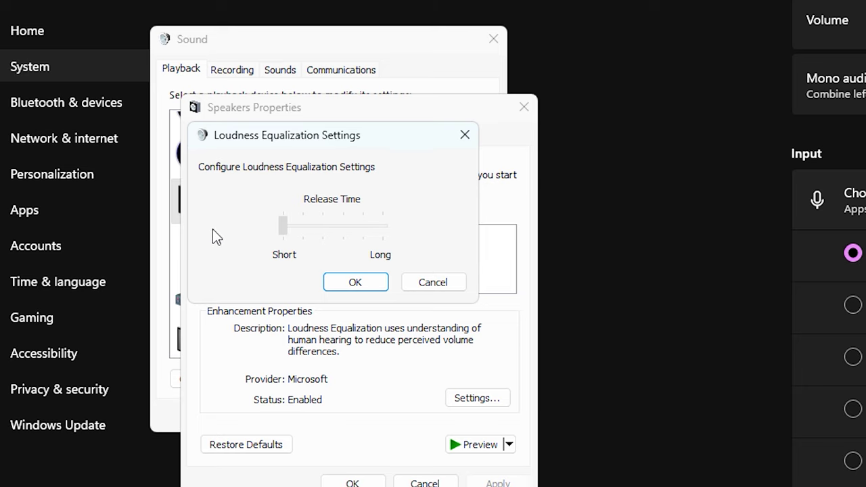
pyautogui.click(354, 281)
pyautogui.click(498, 483)
pyautogui.click(353, 483)
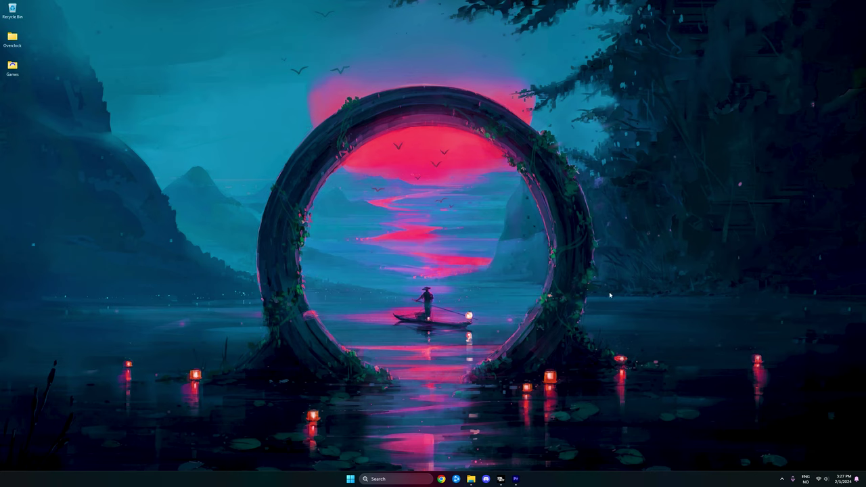
# - Open RivaTuner Statistics Server from the hidden tray icons
pyautogui.click(782, 479)
pyautogui.click(790, 460)
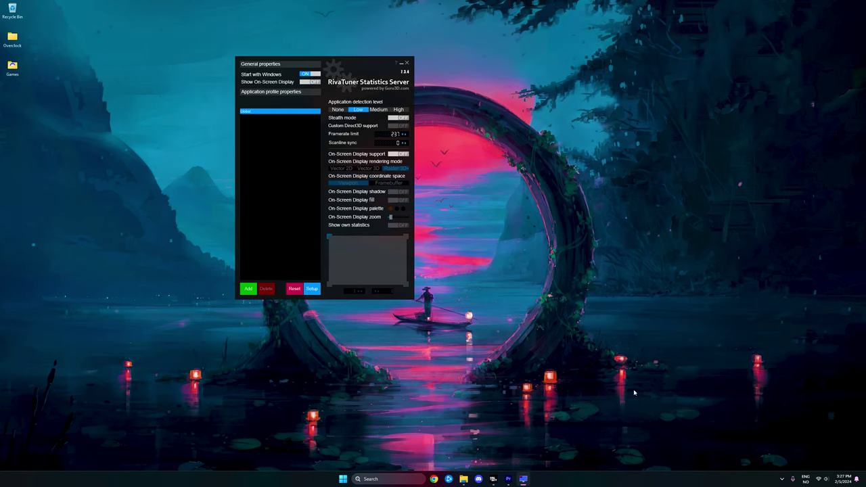